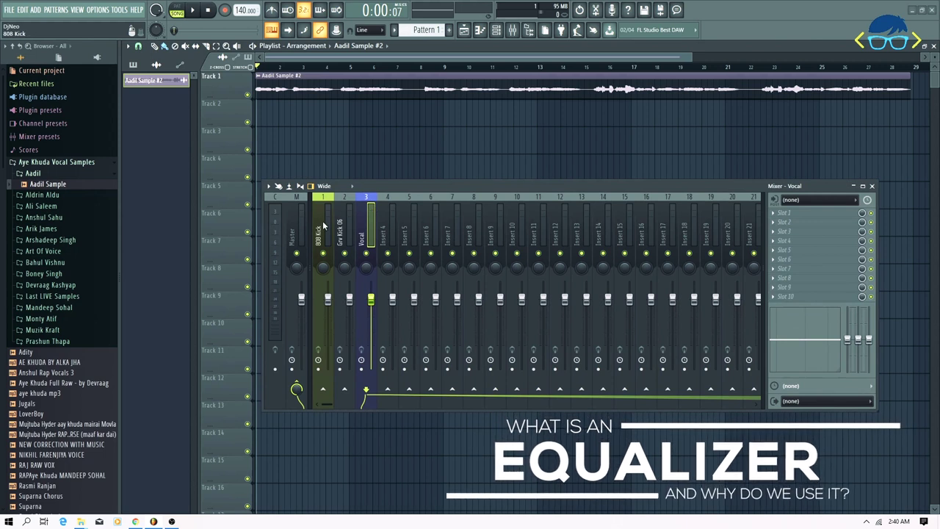
Step: Go through the Grv Kick 06, 808 Kick and Vocal mixer tracks, move the mixer lower in the playlist, and select the 808 Kick track
click(343, 224)
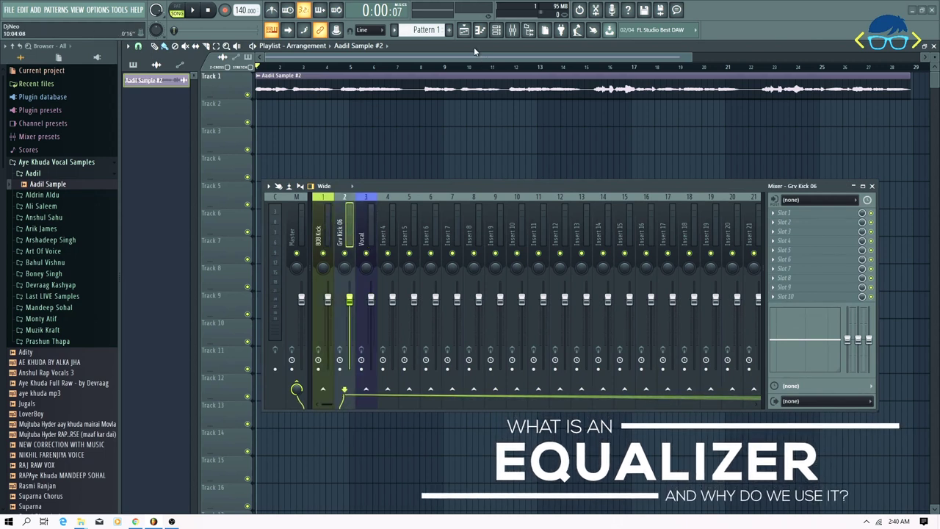
click(323, 234)
click(344, 234)
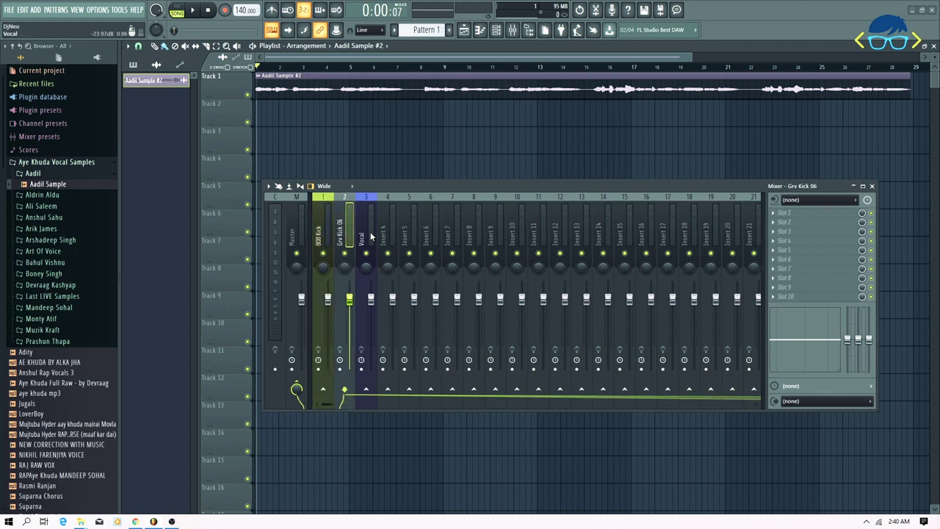
click(363, 234)
drag(473, 192, 501, 221)
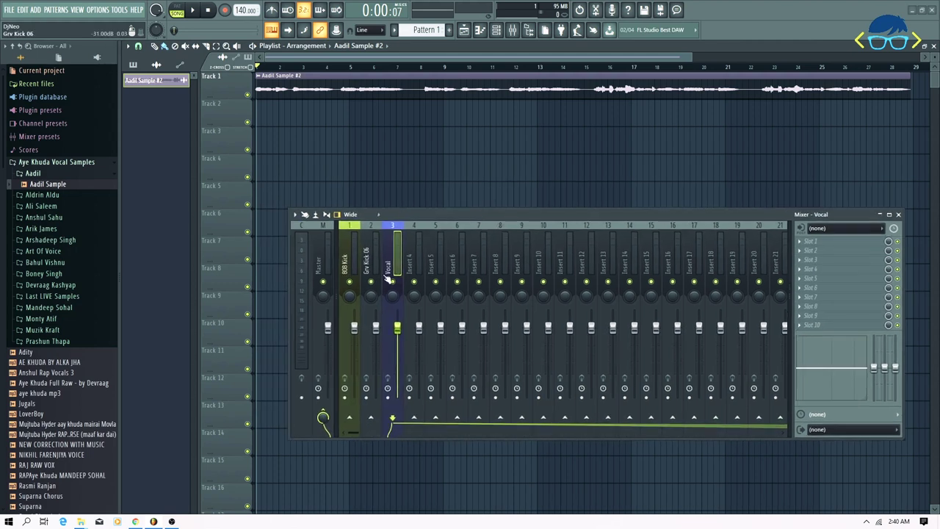
click(356, 256)
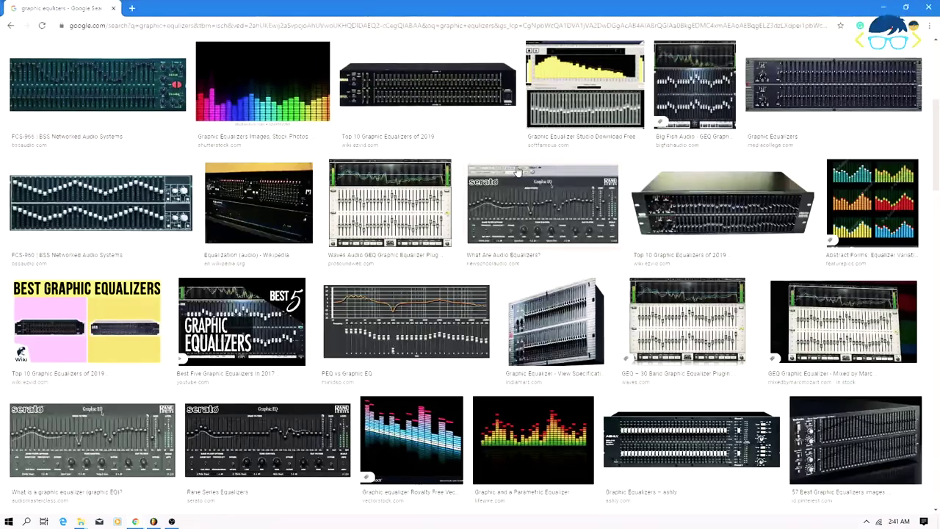
Step: Browse the image results for graphic equalizers and examine the hardware units and plugin designs
scroll(516, 173, up, 4)
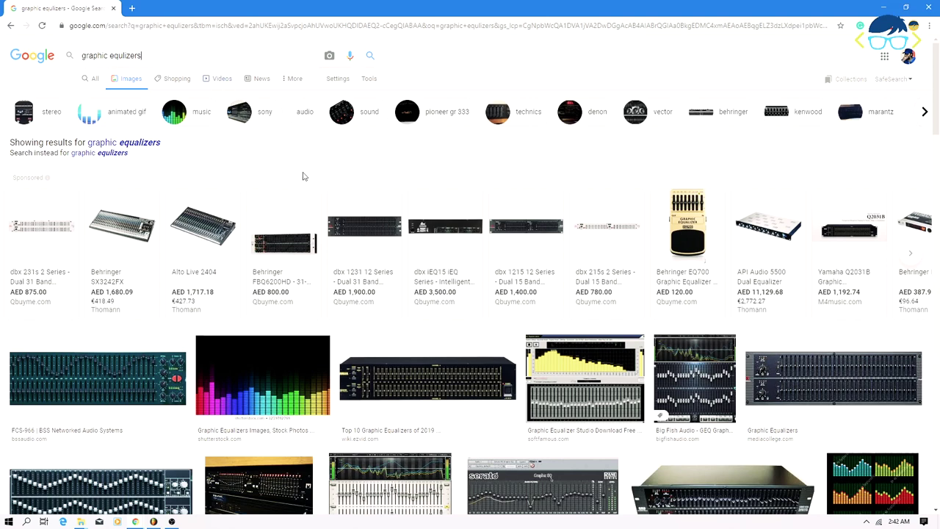
scroll(311, 246, down, 3)
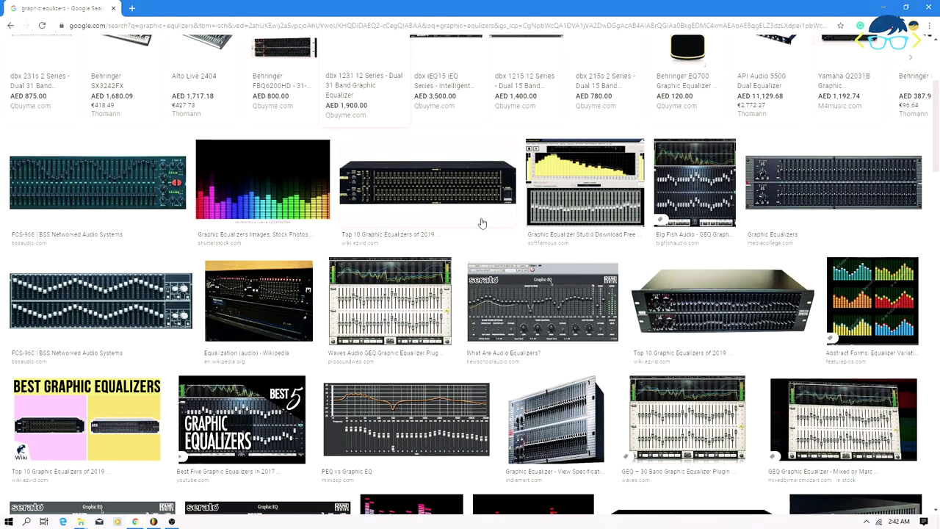
scroll(482, 222, down, 2)
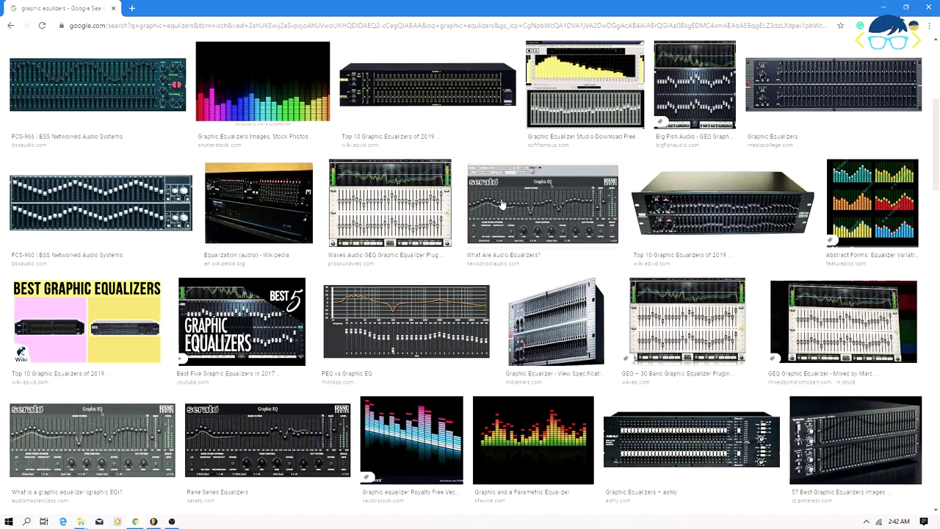
scroll(631, 204, down, 2)
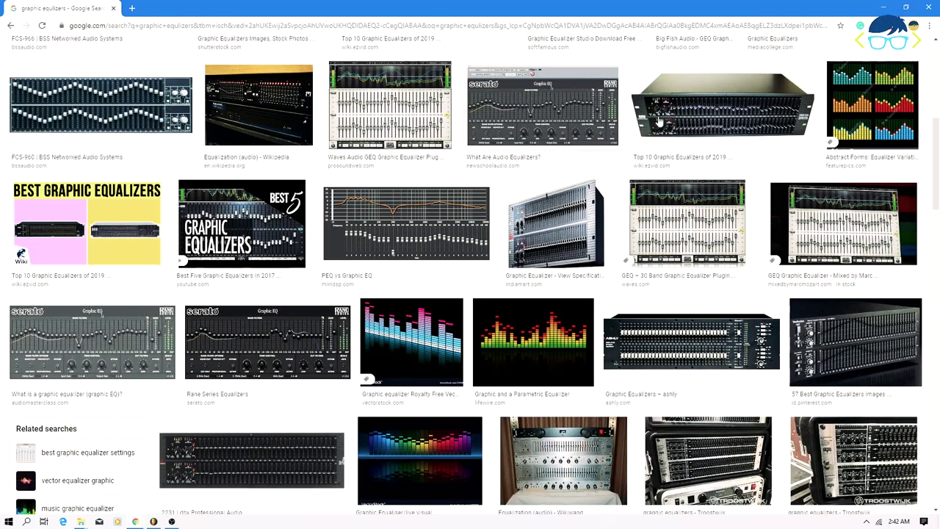
scroll(603, 223, down, 2)
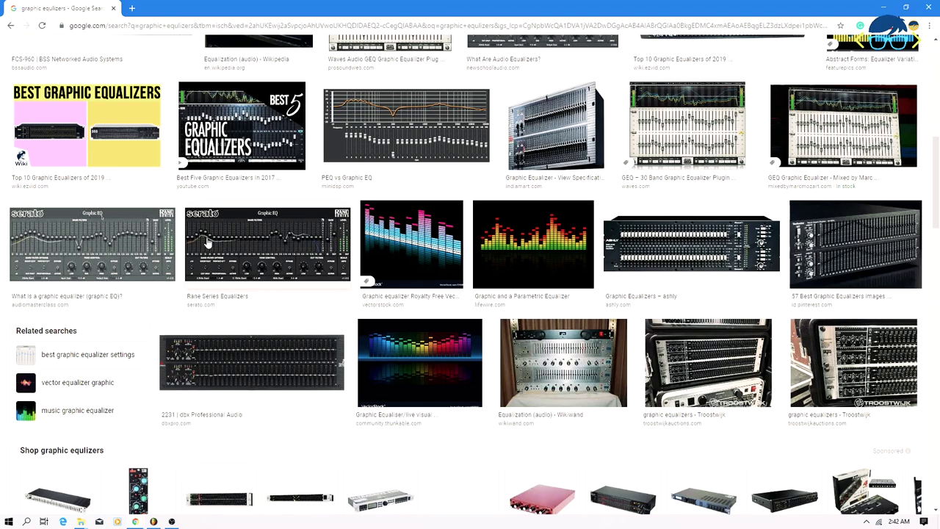
scroll(312, 265, down, 2)
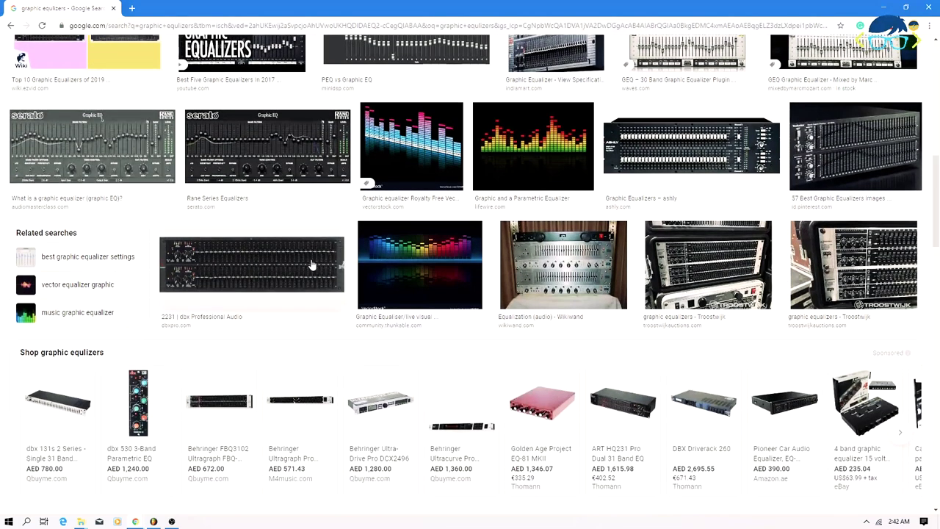
scroll(684, 281, up, 8)
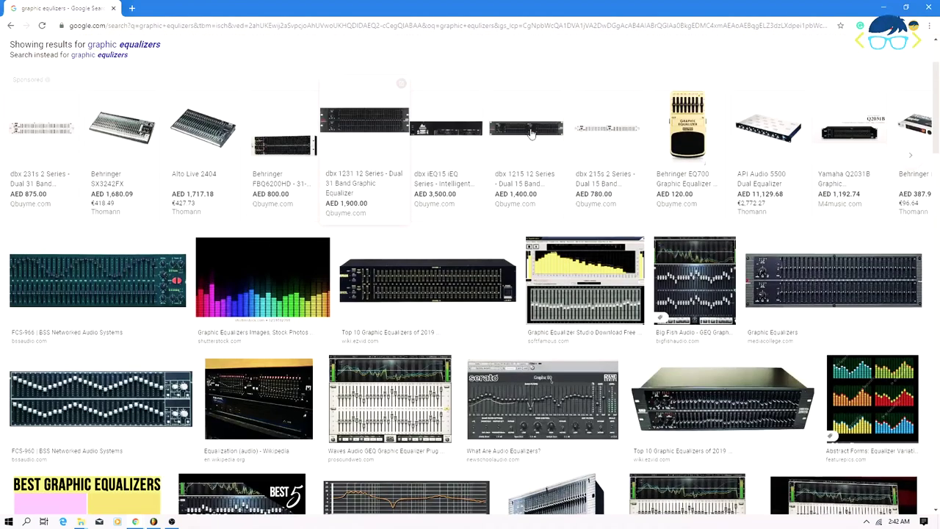
Step: Search for "parametric equalizers" in a separate browser tab and show the image results
drag(939, 352, 347, 7)
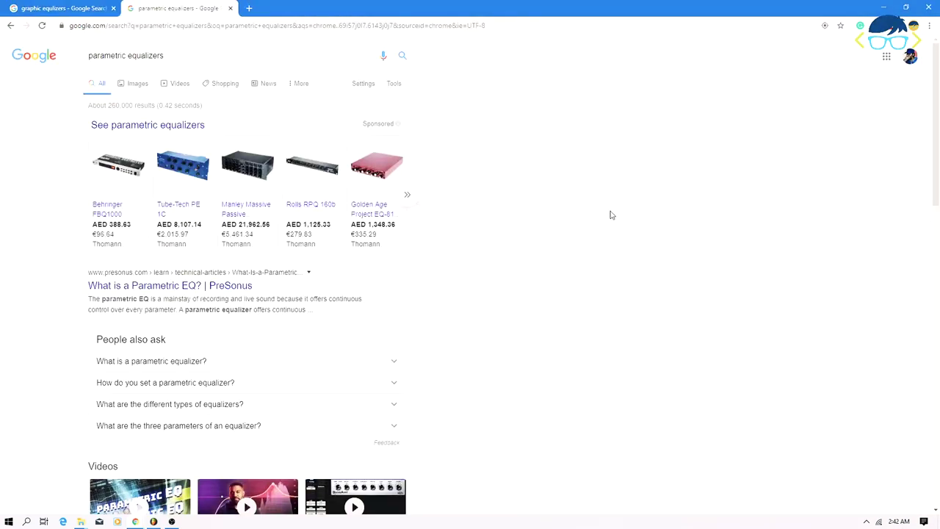
scroll(610, 214, down, 4)
scroll(610, 214, up, 4)
click(128, 84)
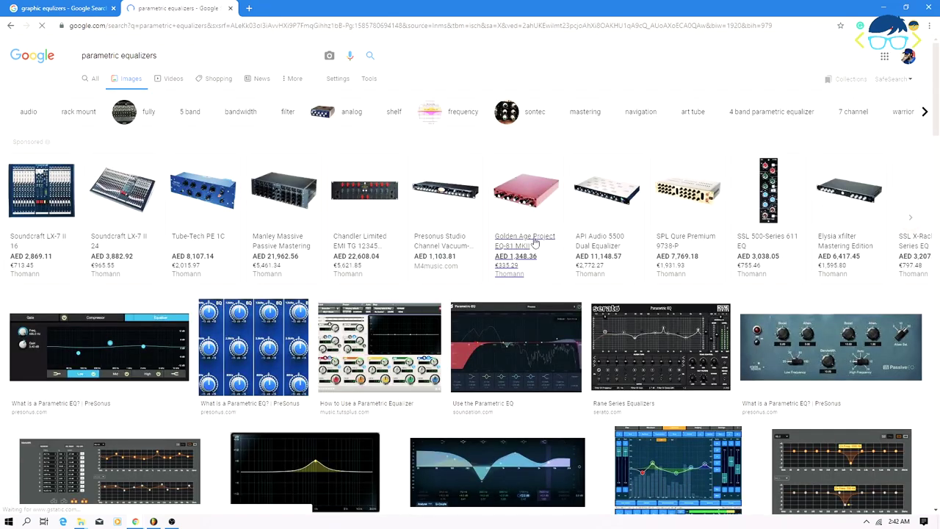
Step: Examine the parametric equalizer images, comparing their knobs, bands and curve displays with those of graphic equalizers
scroll(375, 296, down, 3)
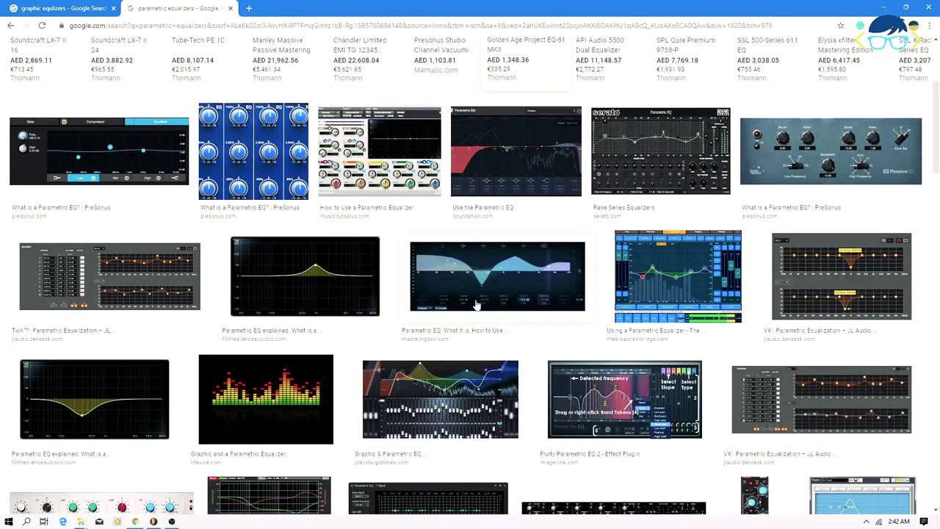
click(800, 171)
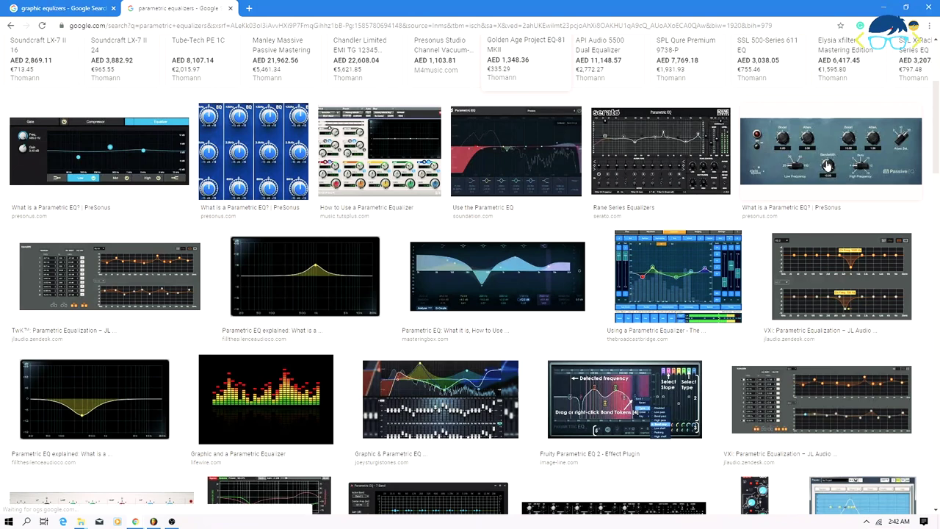
scroll(834, 161, down, 3)
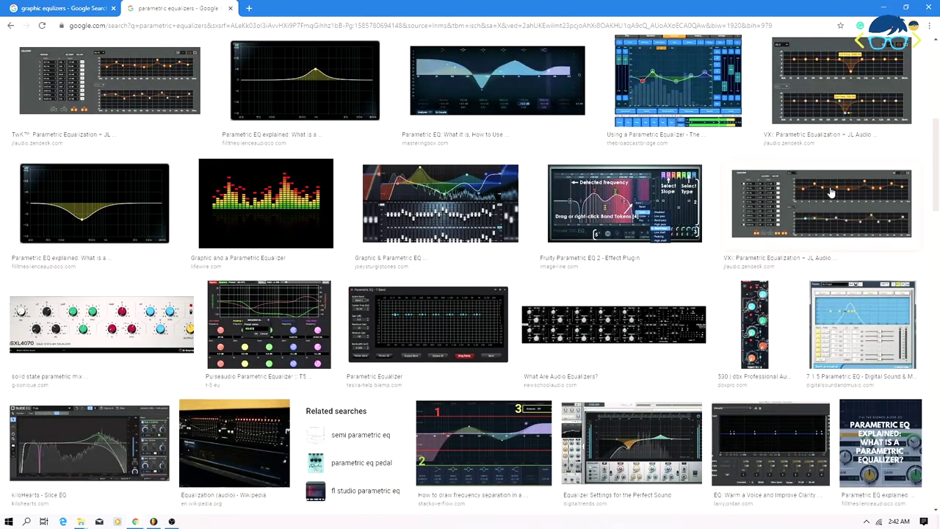
scroll(790, 204, down, 3)
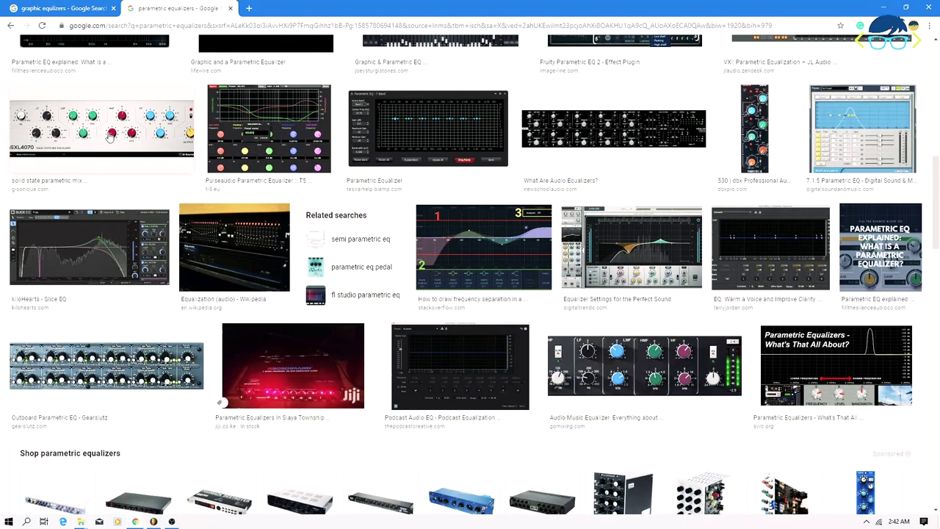
scroll(110, 140, down, 2)
scroll(122, 140, up, 1)
scroll(122, 141, up, 1)
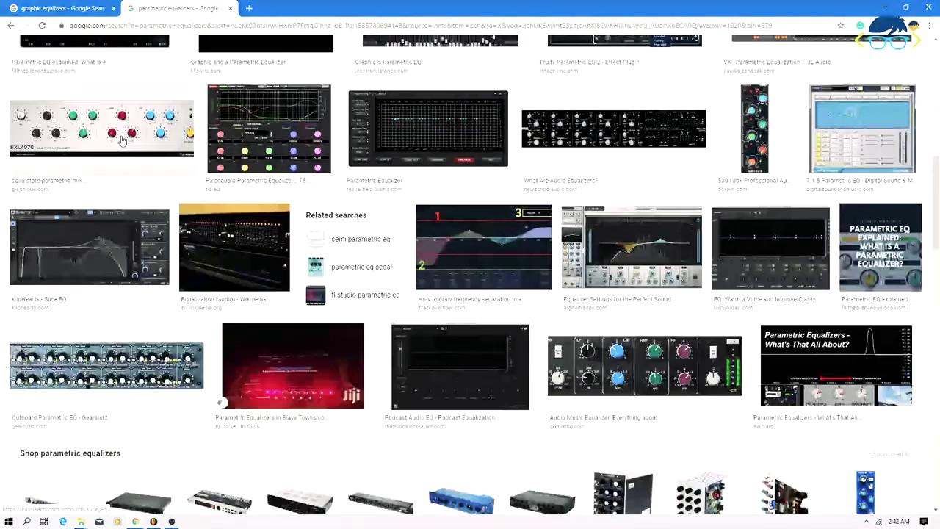
scroll(122, 141, down, 2)
scroll(122, 140, up, 5)
scroll(122, 141, up, 4)
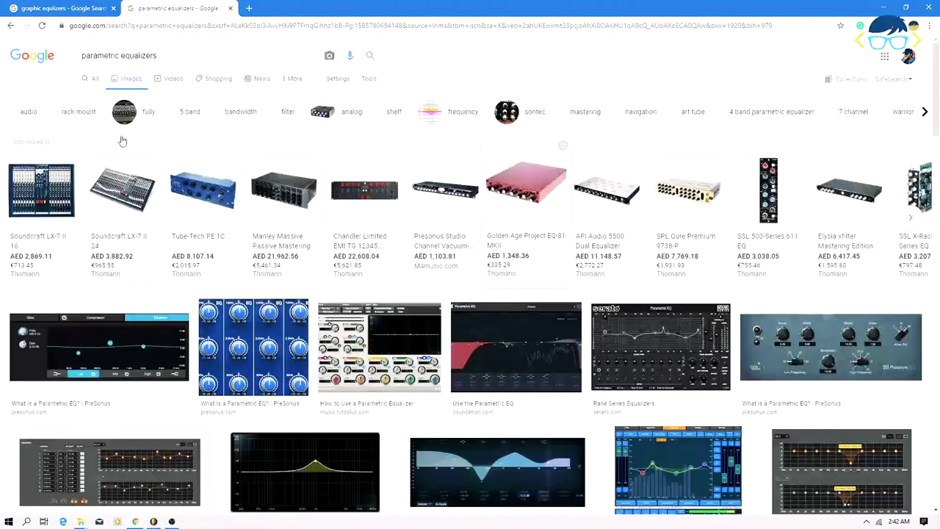
Step: Switch back to FL Studio and move the mixer window higher over the playlist
click(882, 8)
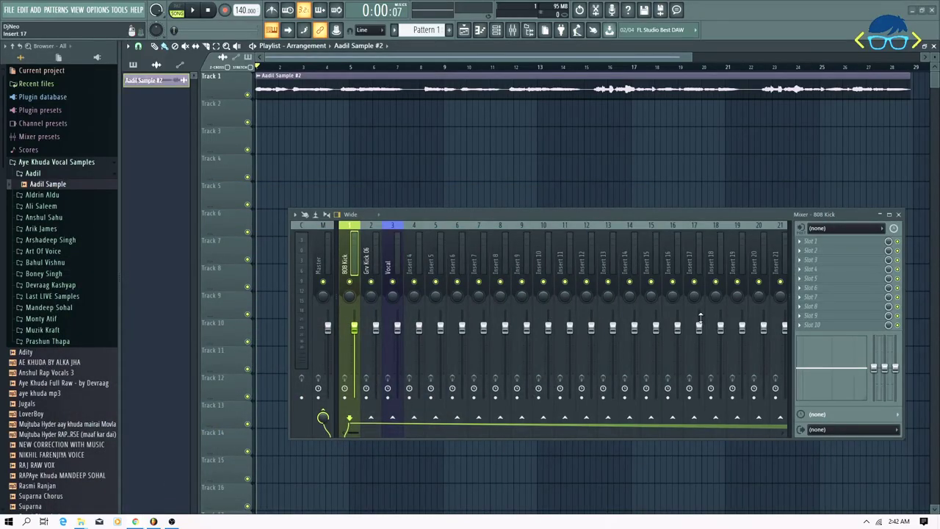
double_click(545, 214)
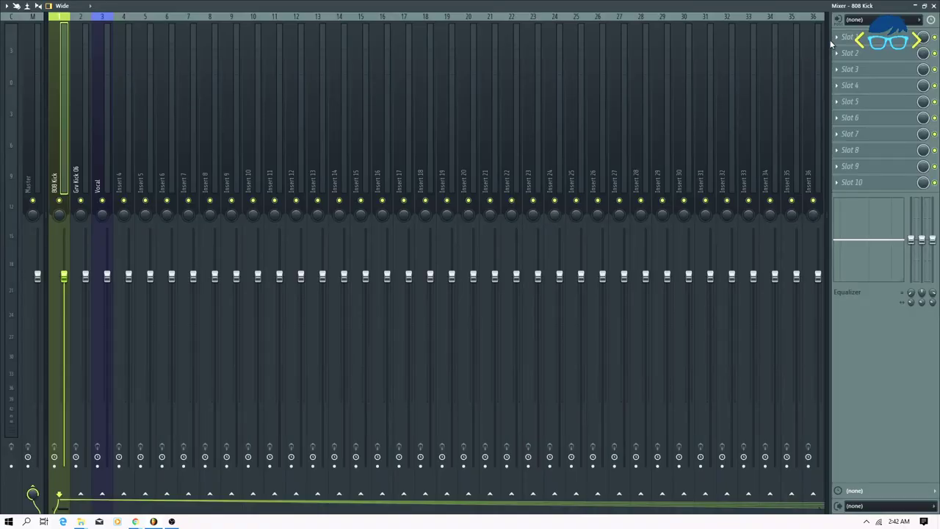
double_click(806, 8)
drag(629, 216, 601, 151)
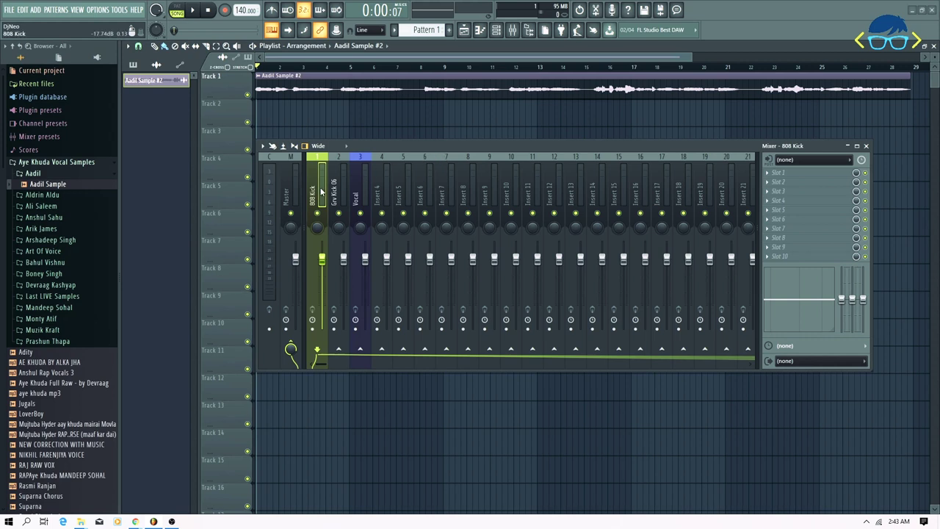
Step: Load Fruity Parametric EQ 2 into effect slot 1 of the 808 Kick track and place its window above the mixer
click(780, 175)
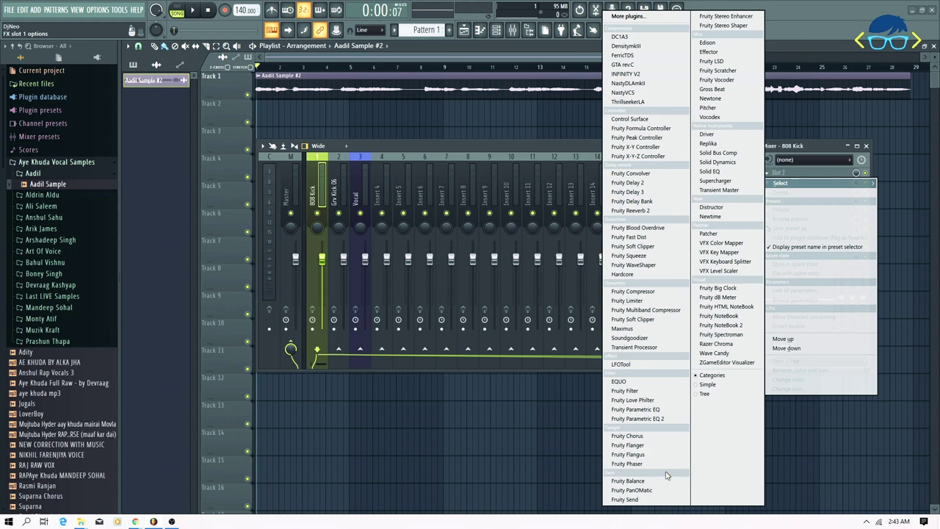
click(656, 419)
drag(383, 157, 382, 251)
drag(371, 140, 513, 99)
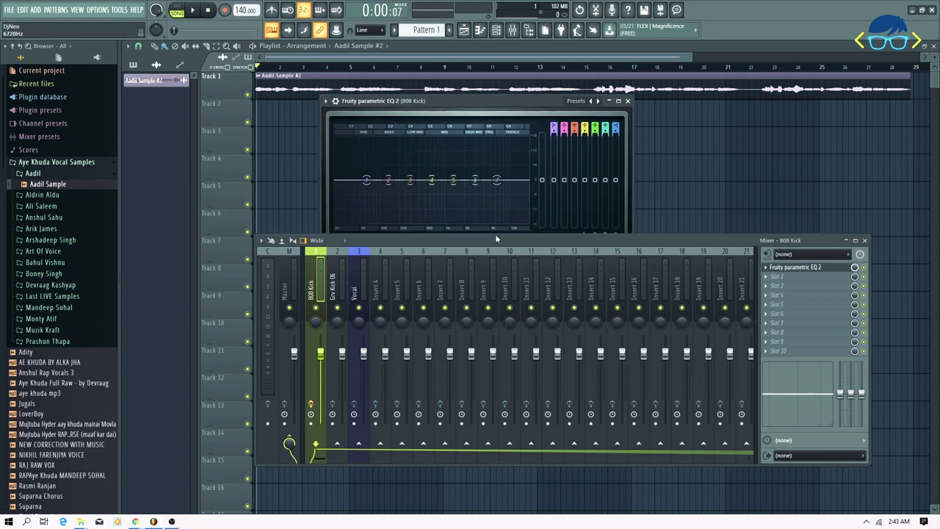
Step: Load Fruity Parametric EQ into effect slot 2 of the 808 Kick track and arrange both equalizer windows side by side above the mixer
drag(495, 238, 473, 261)
click(752, 299)
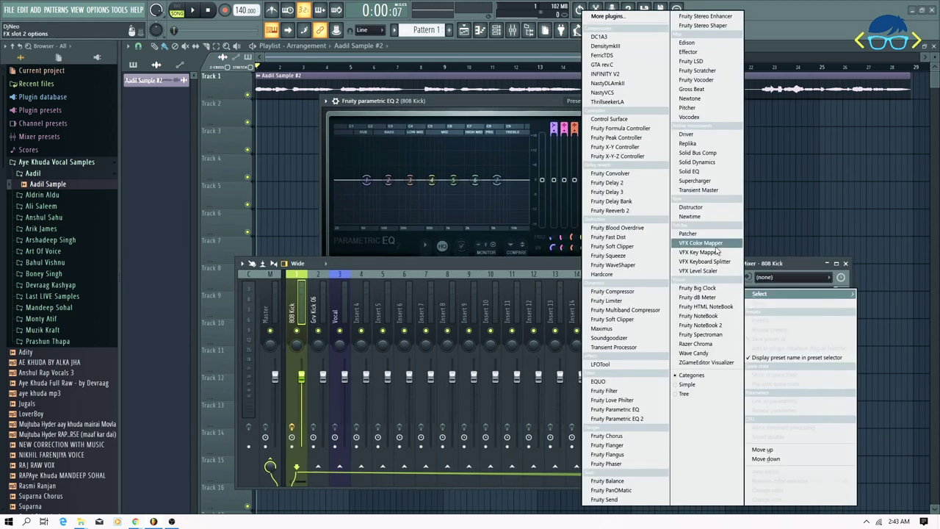
click(616, 409)
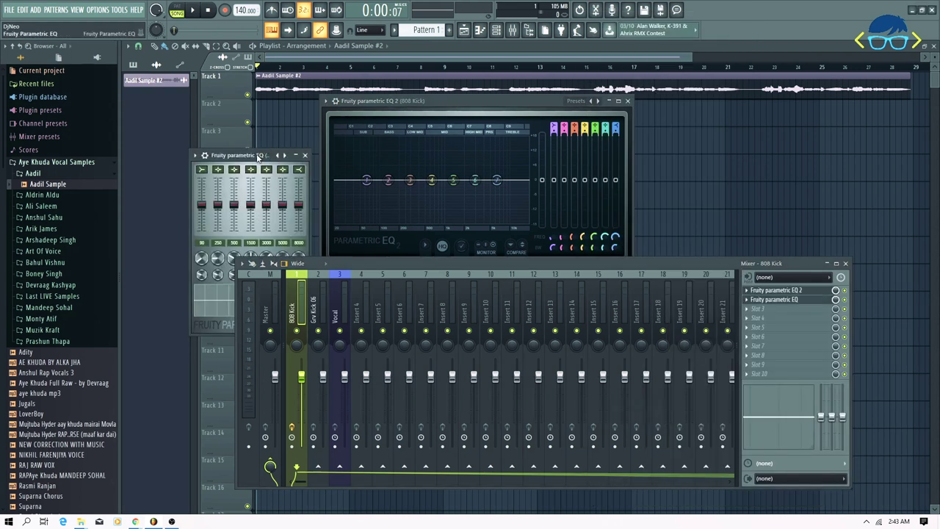
drag(257, 156, 231, 102)
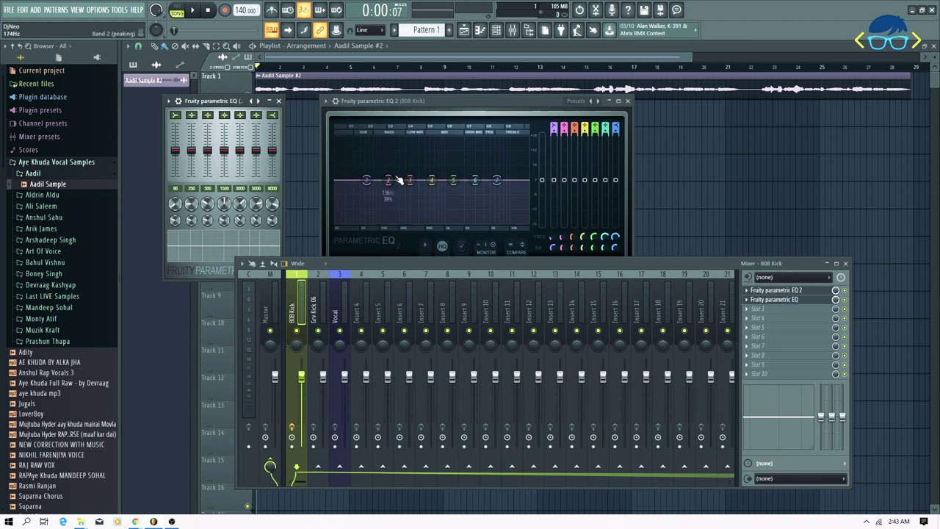
drag(453, 100, 469, 108)
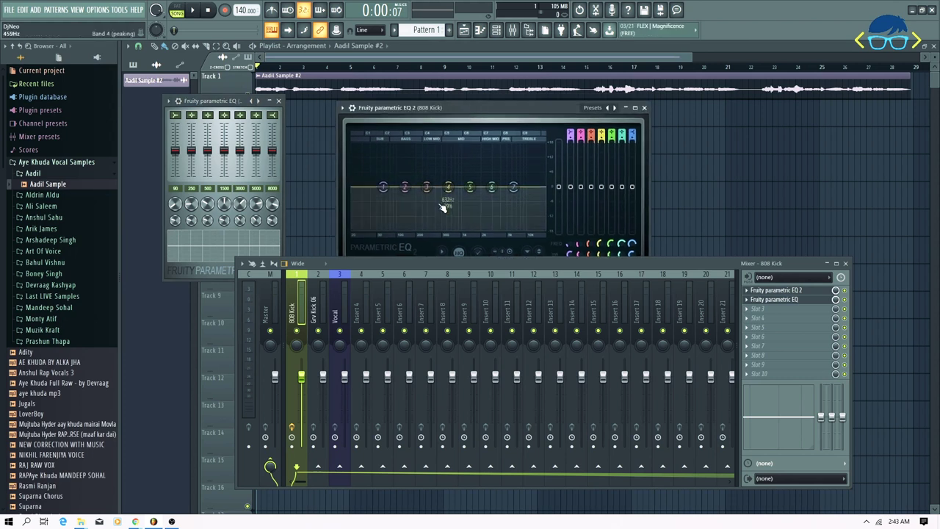
drag(425, 261, 417, 280)
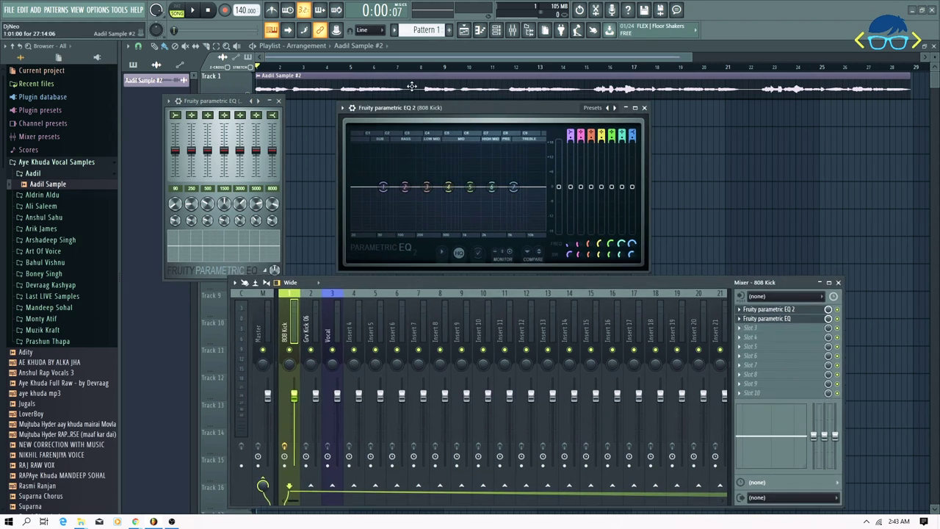
Step: Close the Fruity Parametric EQ window and delete that plugin from slot 2 of the 808 Kick track
click(279, 103)
right_click(742, 320)
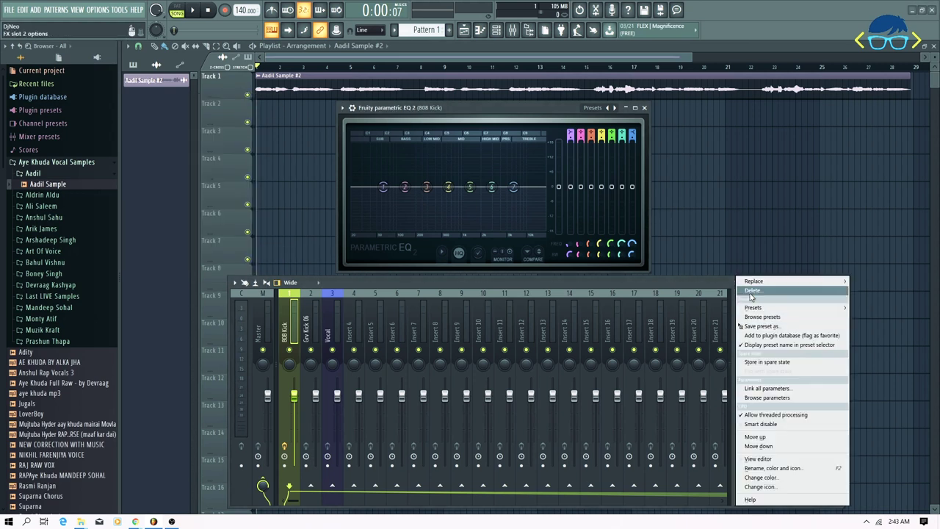
click(752, 290)
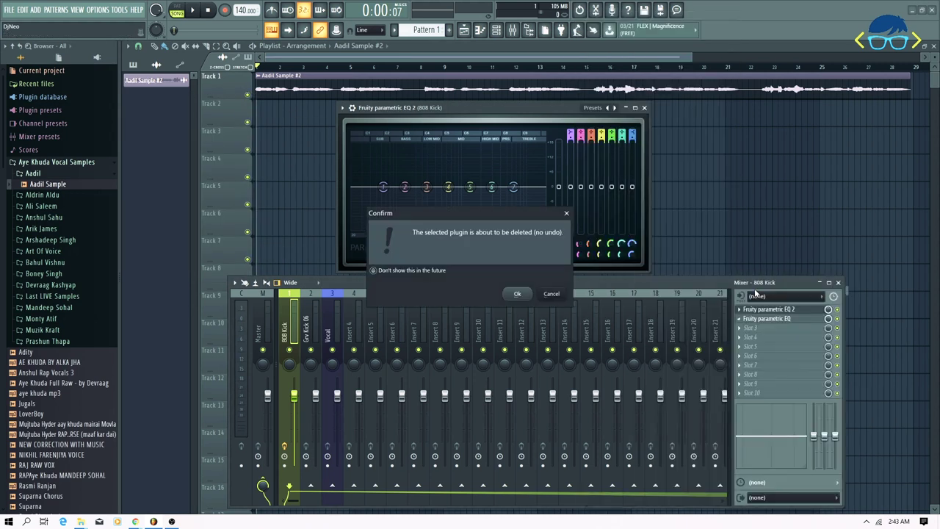
click(522, 293)
Step: Reposition the Fruity Parametric EQ 2 and mixer windows, and enlarge the equalizer window to widen its frequency display
drag(478, 117, 489, 122)
drag(461, 280, 489, 289)
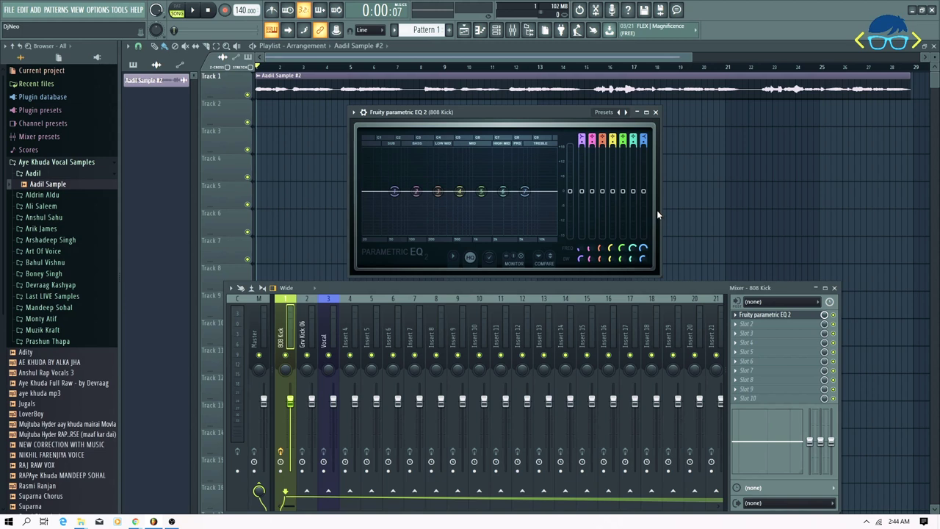
drag(349, 206, 269, 207)
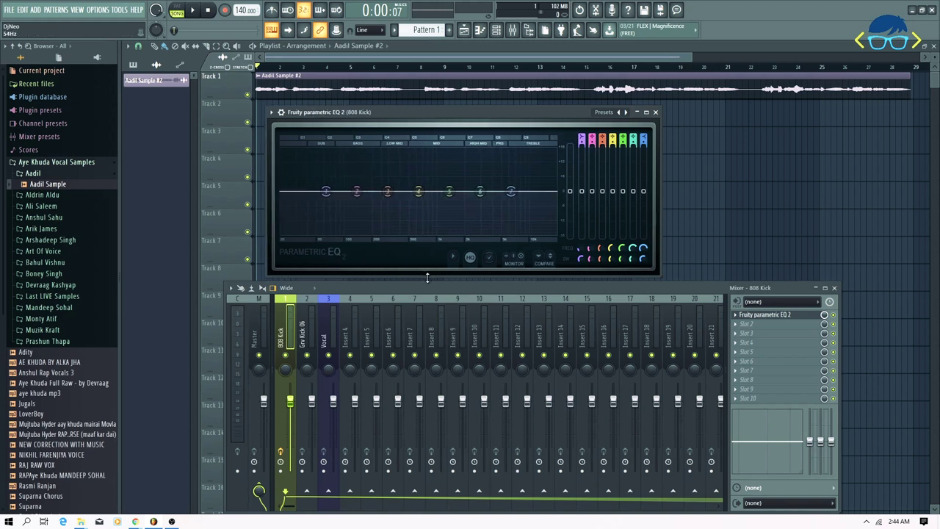
drag(427, 277, 427, 282)
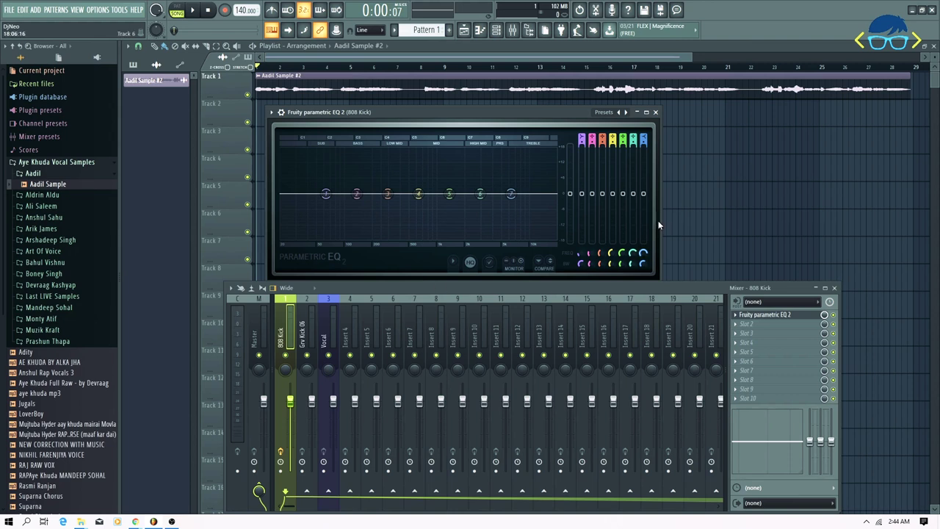
drag(659, 220, 769, 223)
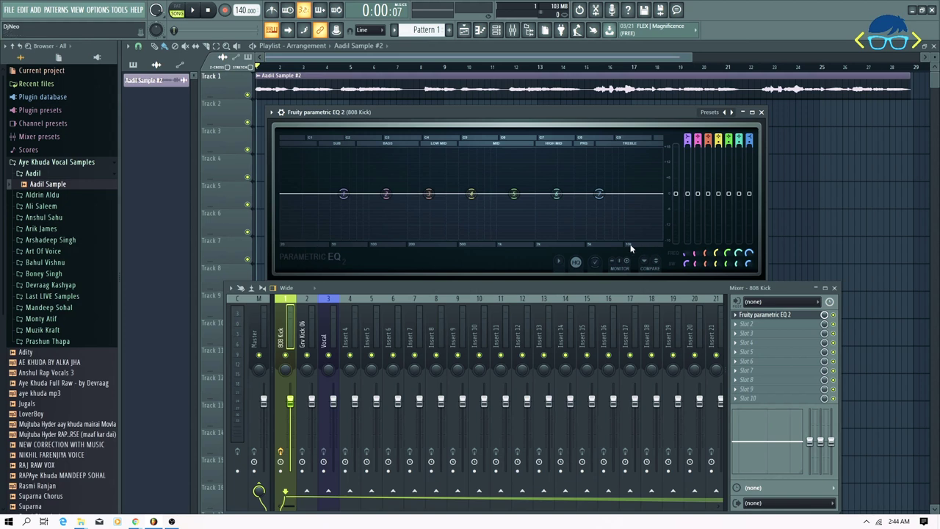
Step: Reposition the Fruity Parametric EQ 2 window higher over the playlist, clear of the mixer
drag(608, 111, 604, 84)
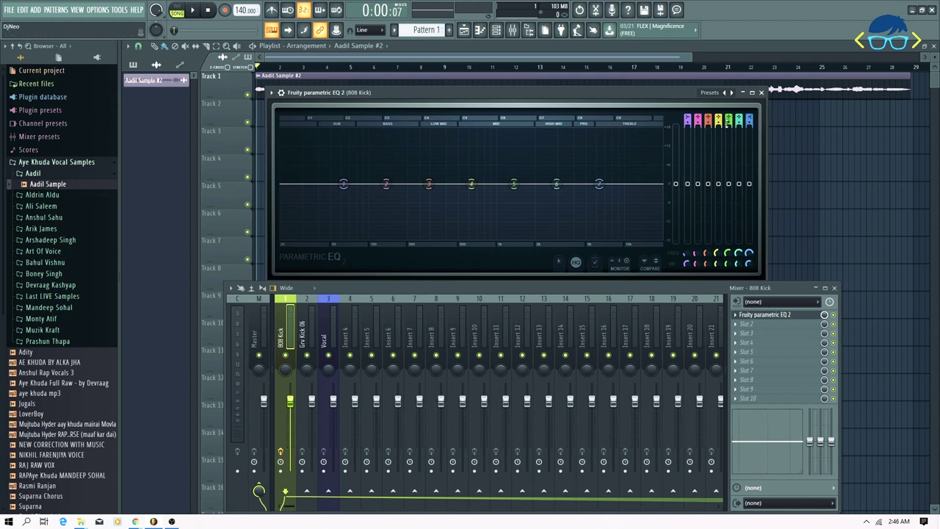
click(698, 122)
drag(456, 93, 535, 83)
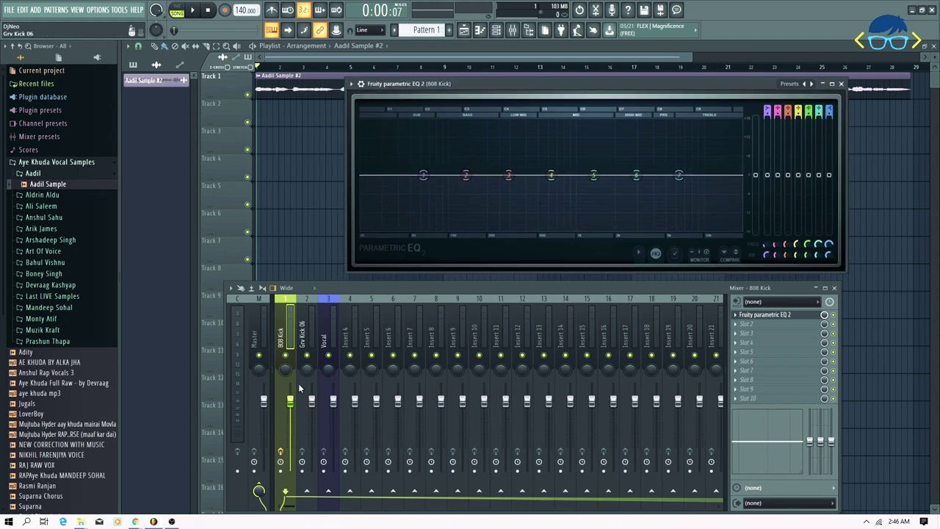
Step: Program the 808 Kick channel of Pattern 1 with hits on steps 1, 5, 9 and 13
click(497, 30)
click(511, 153)
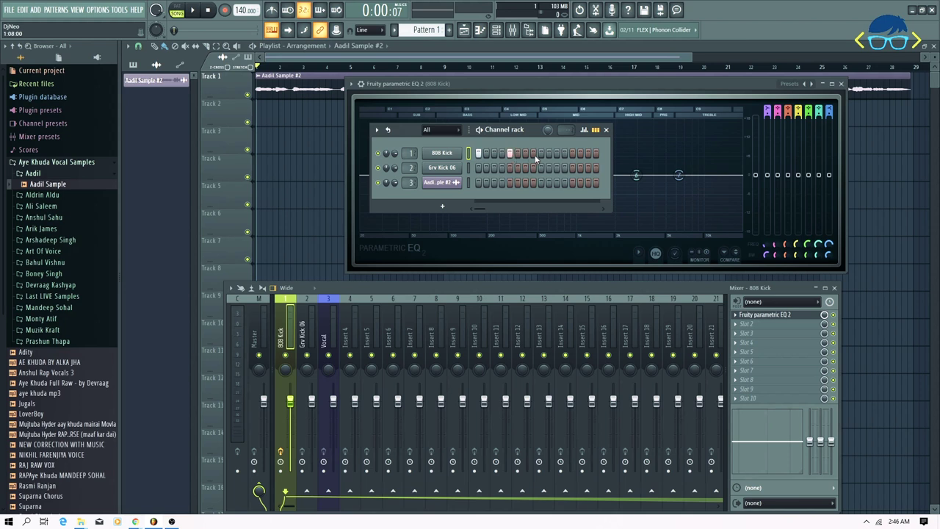
click(572, 153)
Step: Paint twelve consecutive Pattern 1 clips on playlist Track 2, starting at bar 1
click(269, 119)
right_click(286, 117)
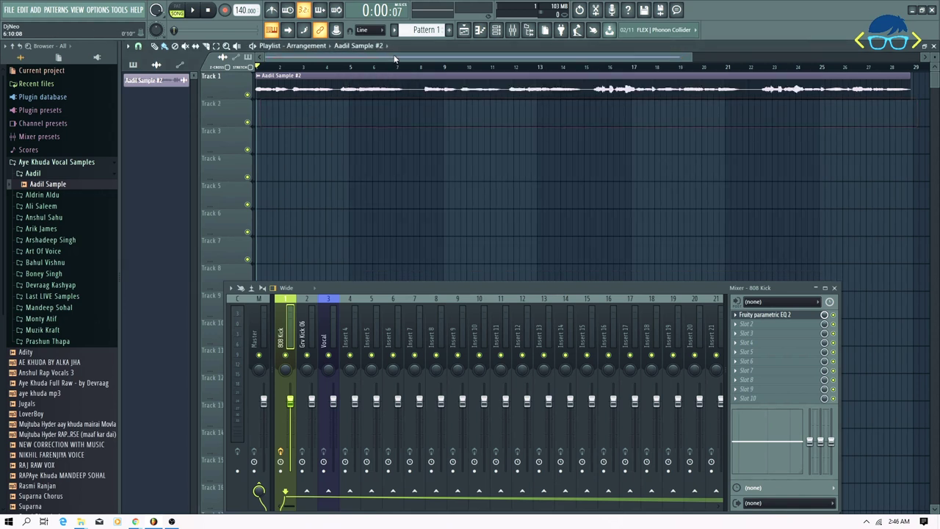
mouse_move(293, 121)
mouse_down()
mouse_move(256, 122)
mouse_move(526, 128)
mouse_move(518, 136)
mouse_up()
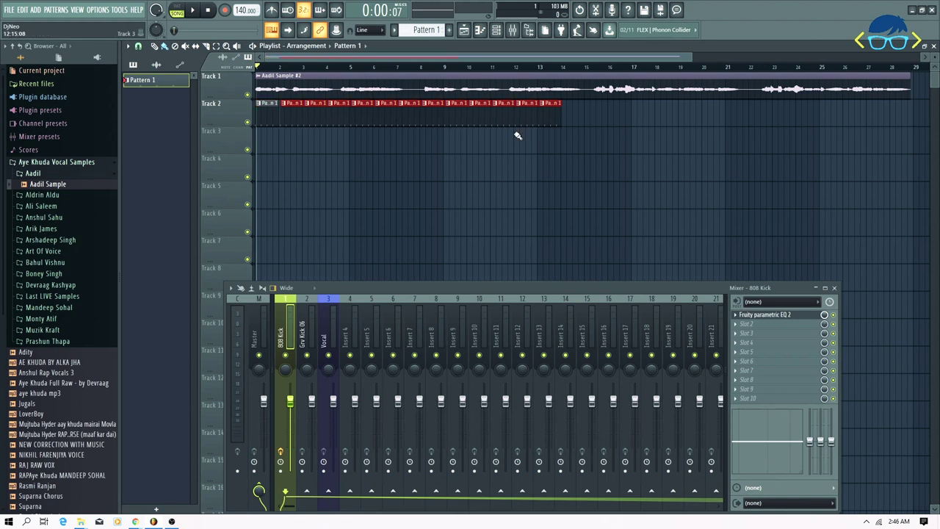
right_click(265, 123)
drag(287, 120, 243, 119)
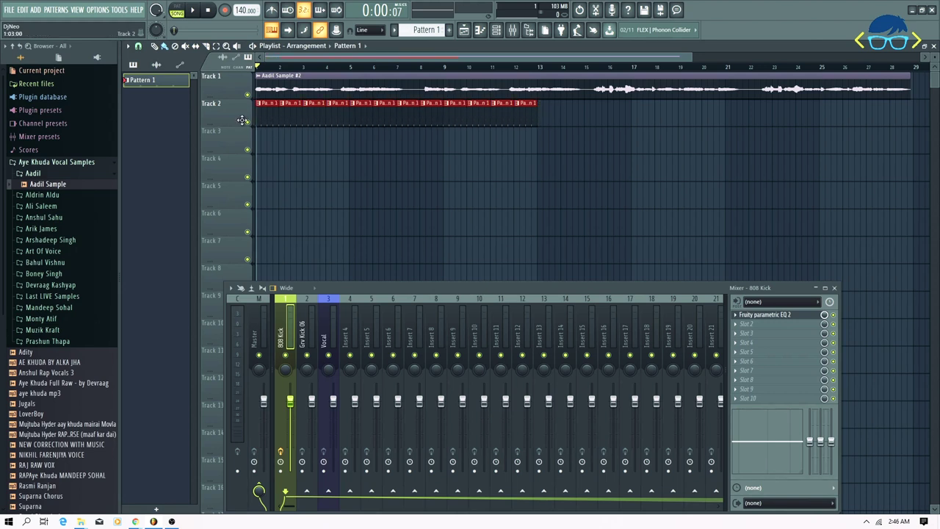
Step: Mute the vocal on Track 1 and briefly play the kick with its Fruity Parametric EQ 2 window open
click(248, 94)
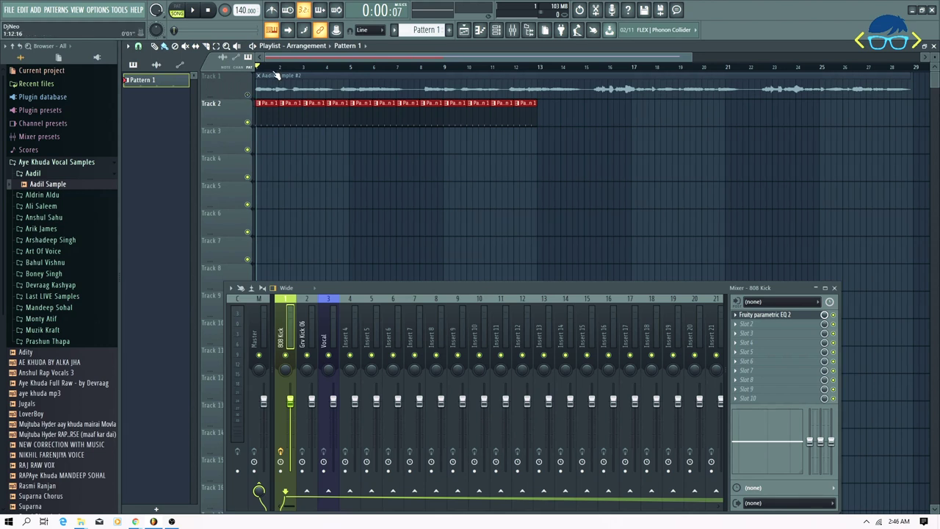
click(753, 316)
drag(544, 80, 603, 84)
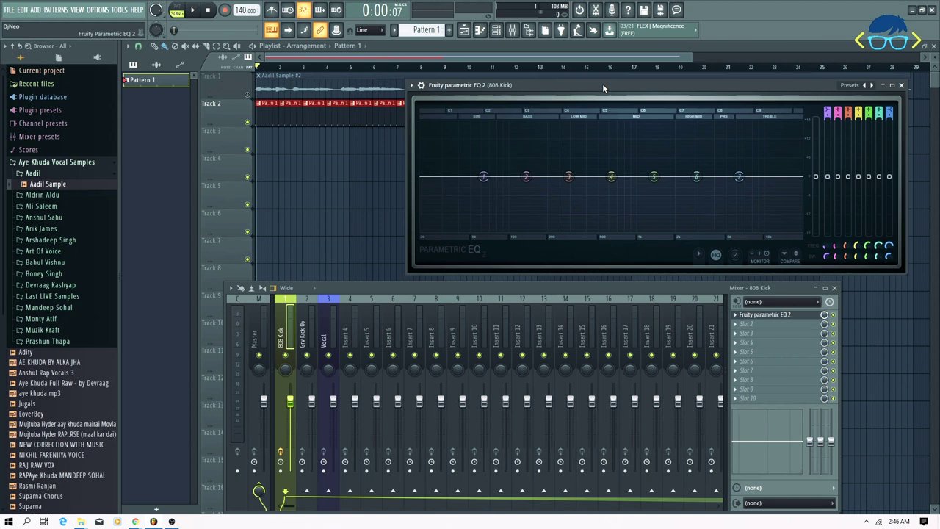
key(space)
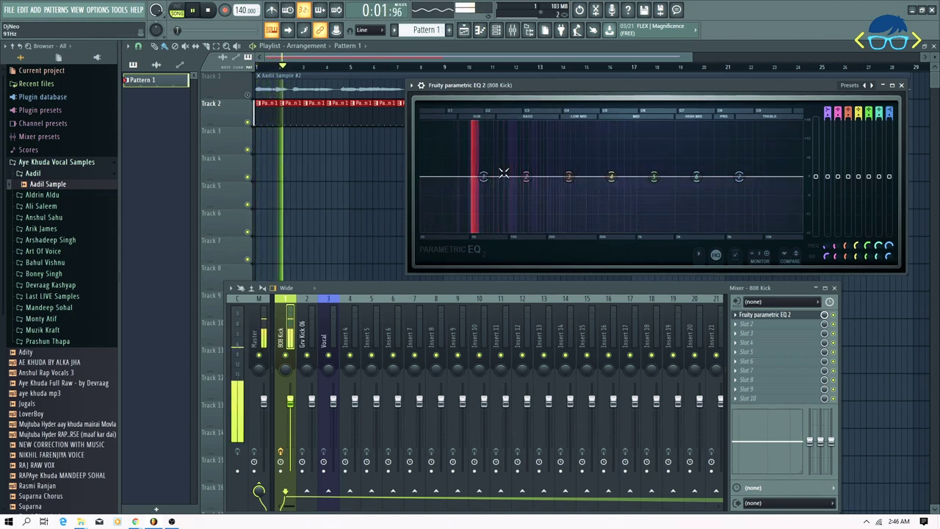
key(space)
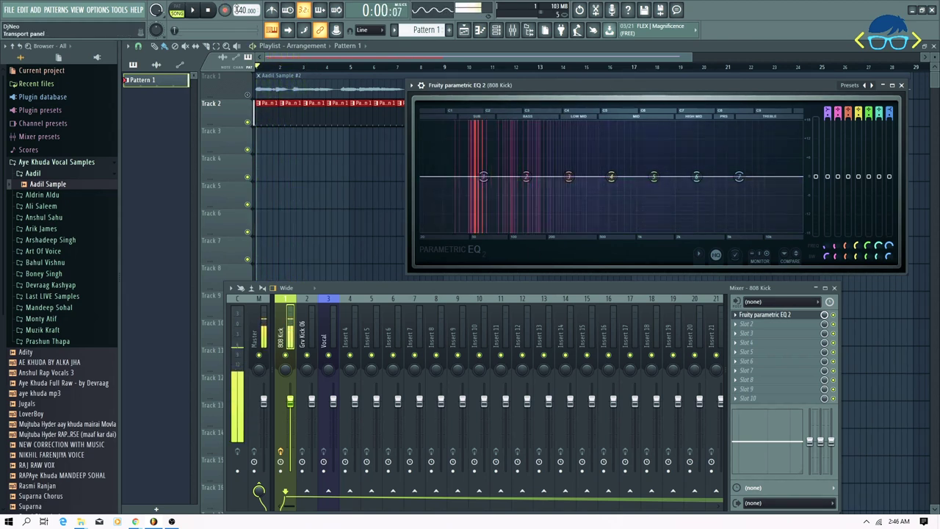
Step: Lower the project tempo to 129 BPM and return the playlist position to the start of bar 1
scroll(239, 10, down, 11)
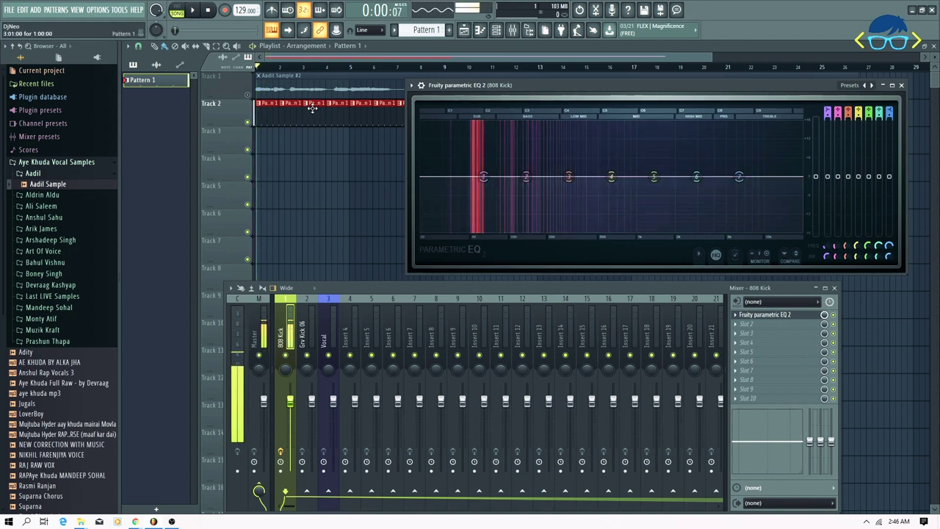
key(Escape)
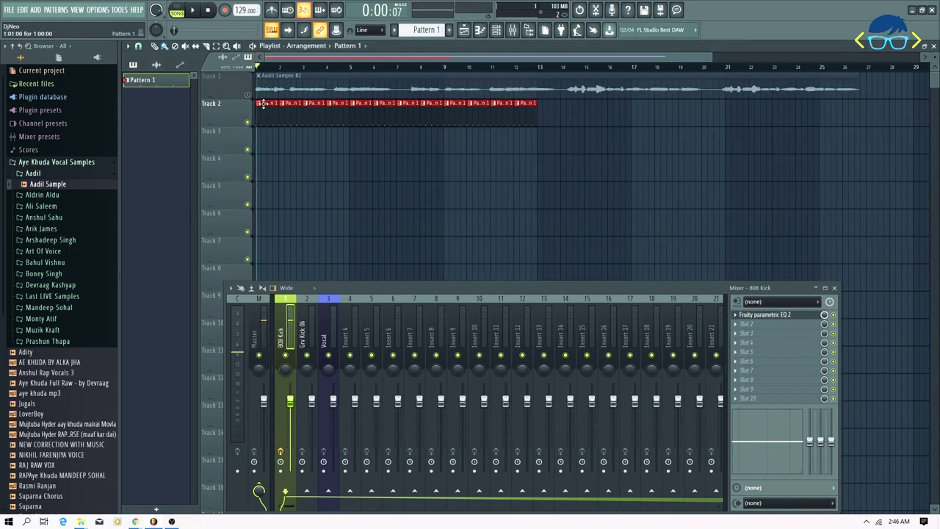
scroll(258, 64, up, 5)
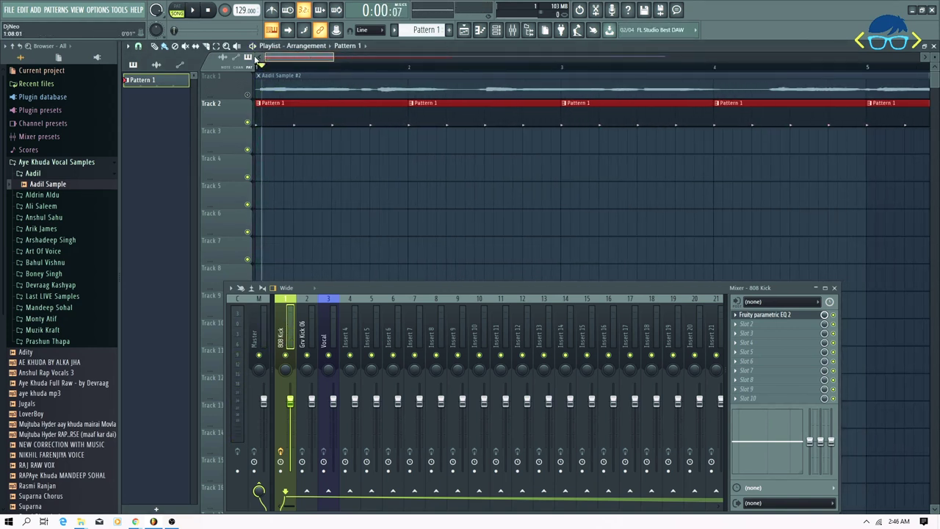
drag(262, 68, 252, 69)
Step: Play the kick pattern with Fruity Parametric EQ 2 reopened above the mixer, and stop playback after viewing the spectrum
key(space)
drag(582, 288, 572, 165)
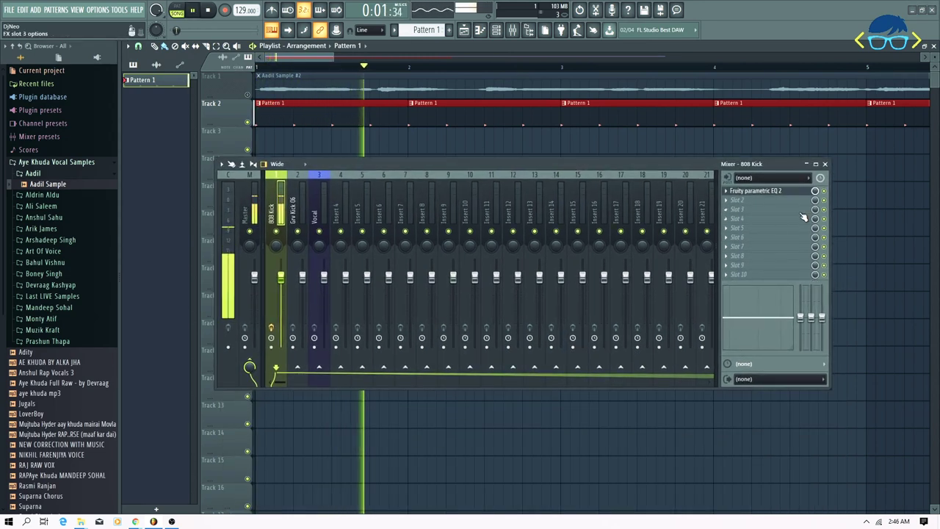
click(767, 193)
drag(638, 170, 725, 298)
key(space)
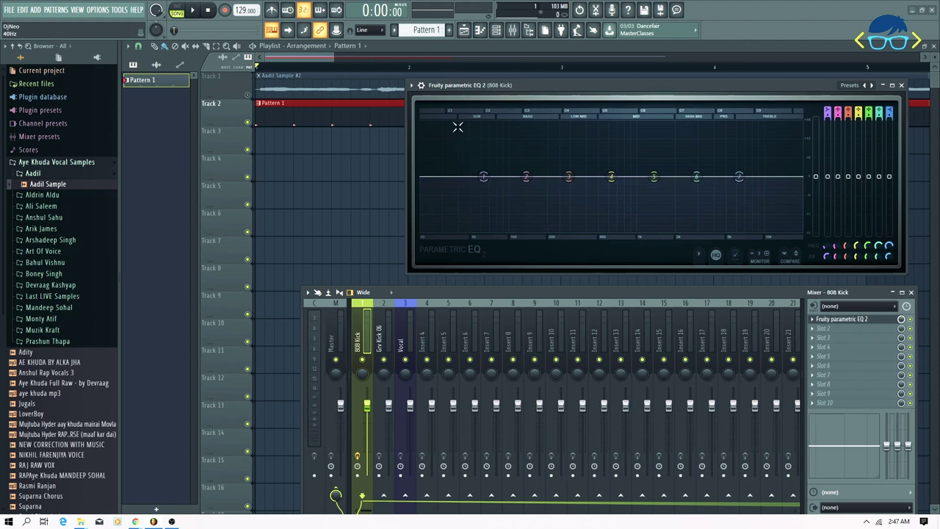
Step: Close the mixer, open the Channel rack and place the Fruity Parametric EQ 2 window below it
drag(702, 95, 639, 135)
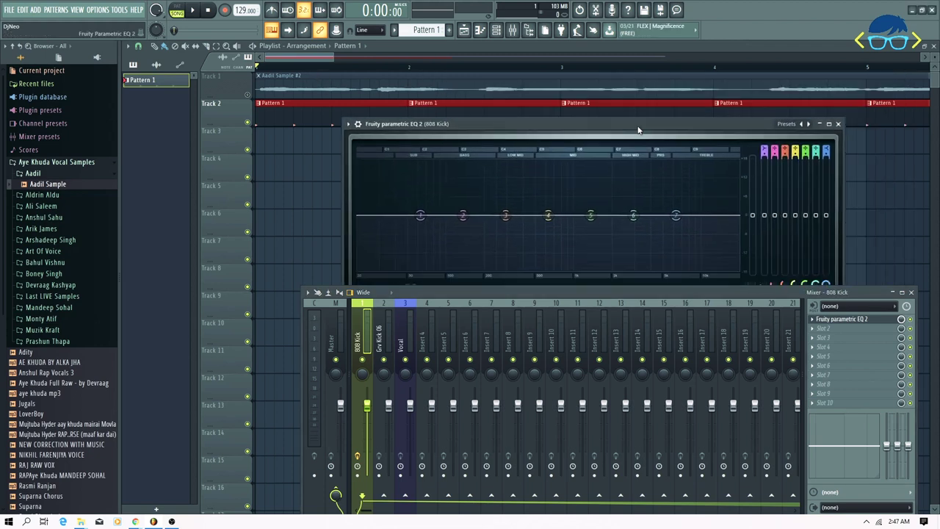
click(911, 292)
drag(532, 130, 507, 184)
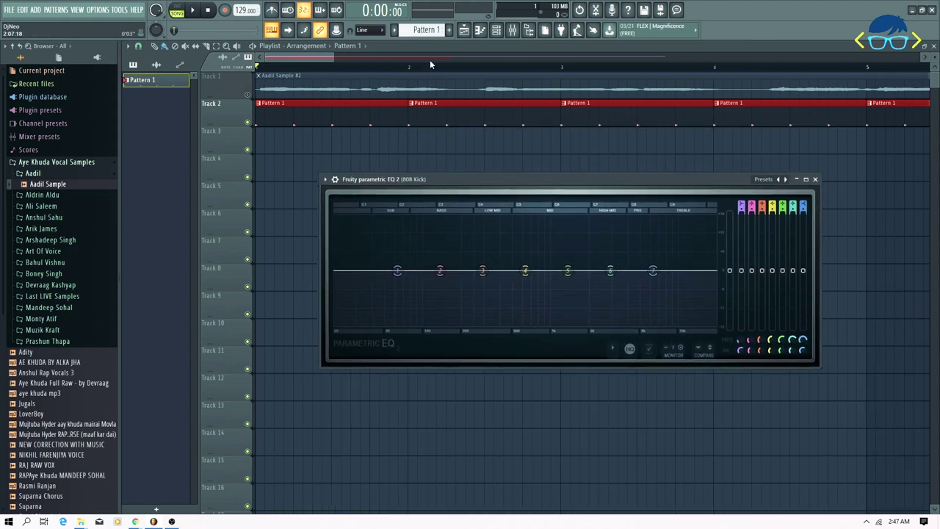
scroll(358, 73, down, 2)
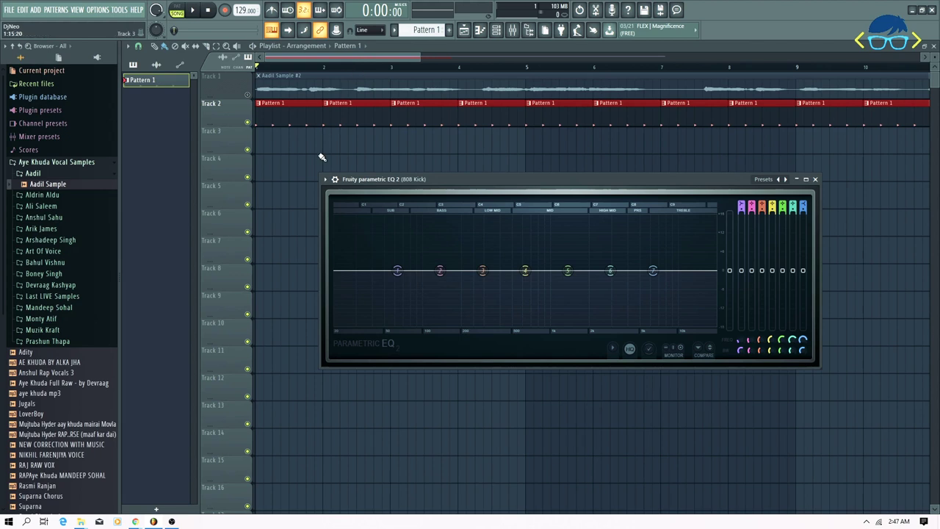
click(496, 30)
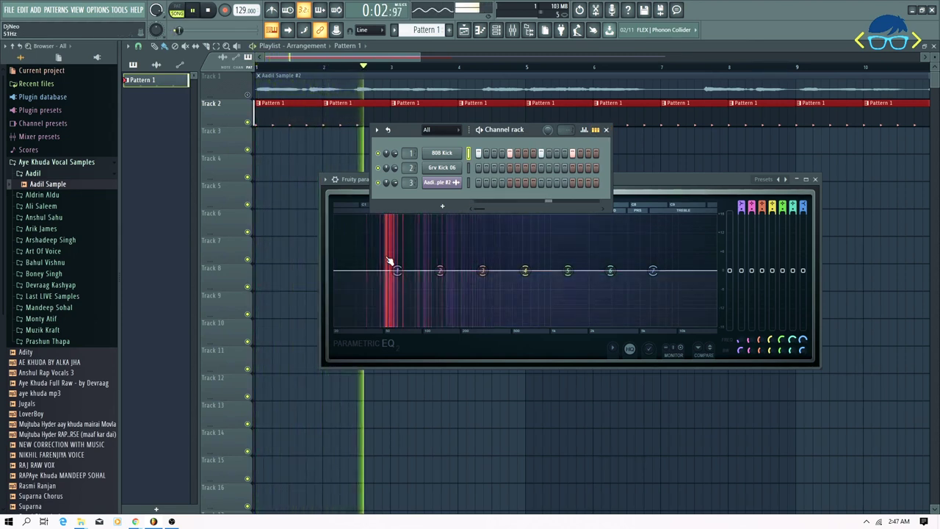
drag(649, 179, 626, 231)
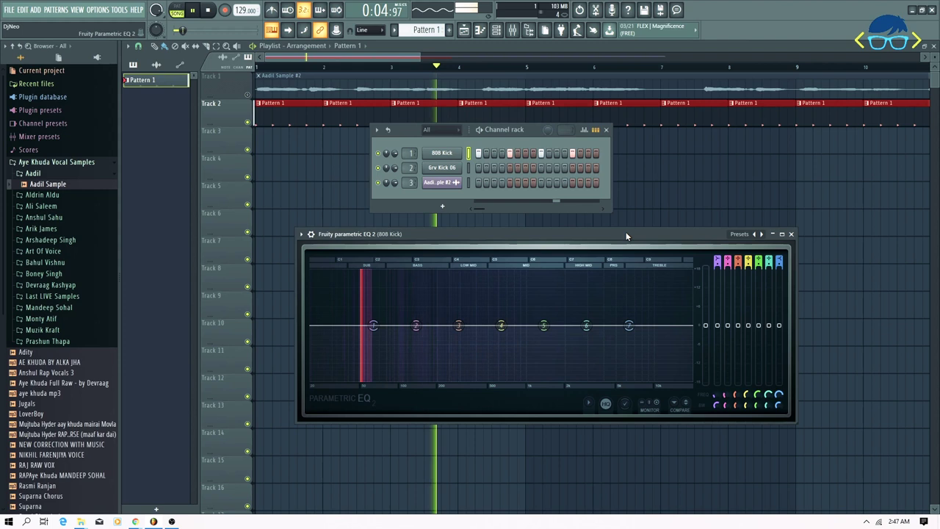
Step: Replay the kick pattern to examine where its low-frequency energy sits in the equalizer's spectrum
key(space)
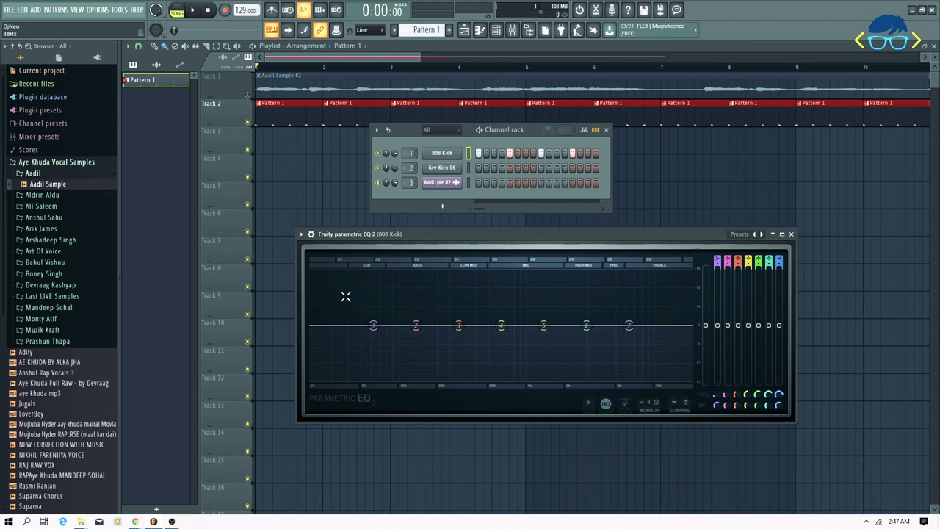
key(space)
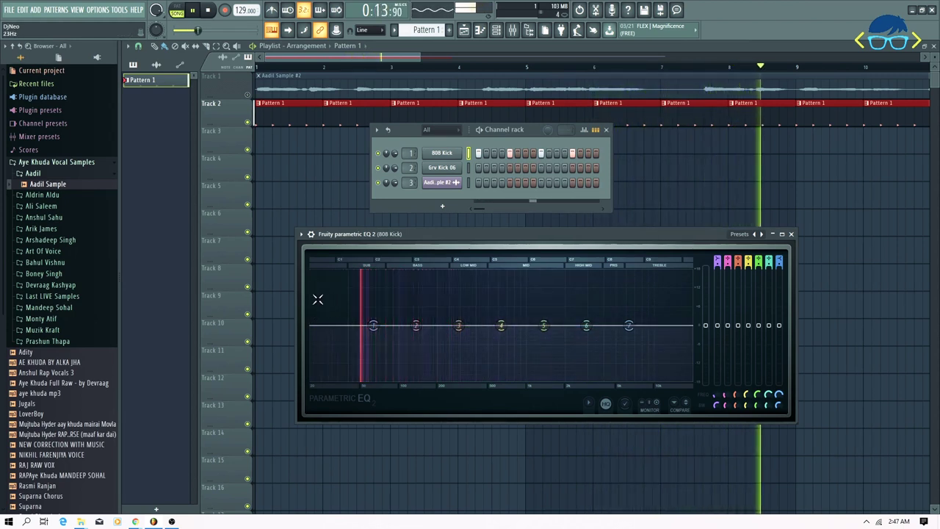
key(space)
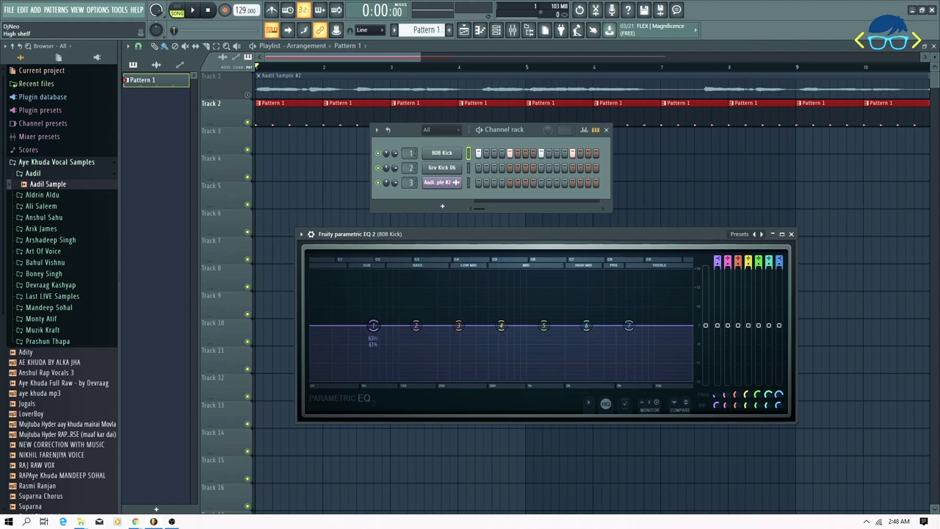
Step: Change equalizer band 1 to a high-pass filter and set its slope to Gentle 8
drag(717, 262, 718, 270)
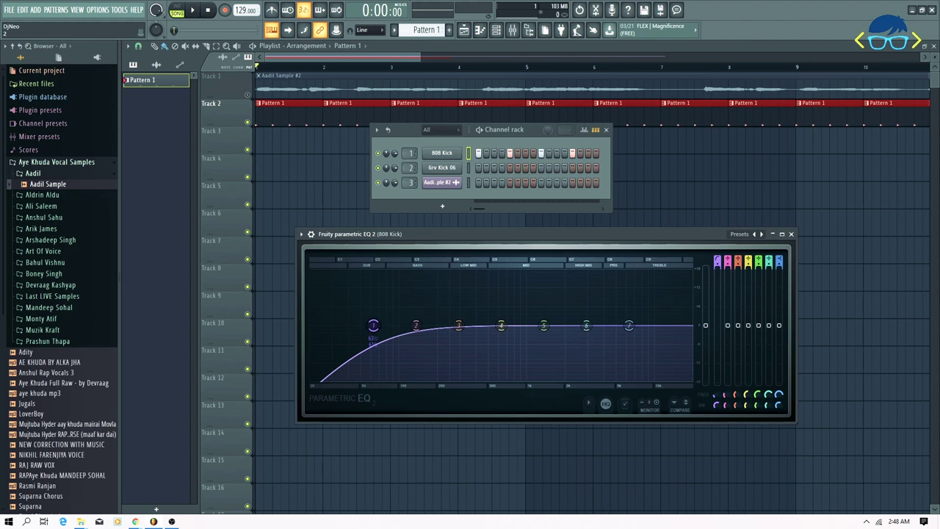
scroll(374, 325, up, 4)
scroll(374, 325, down, 3)
scroll(373, 326, up, 2)
scroll(373, 325, down, 2)
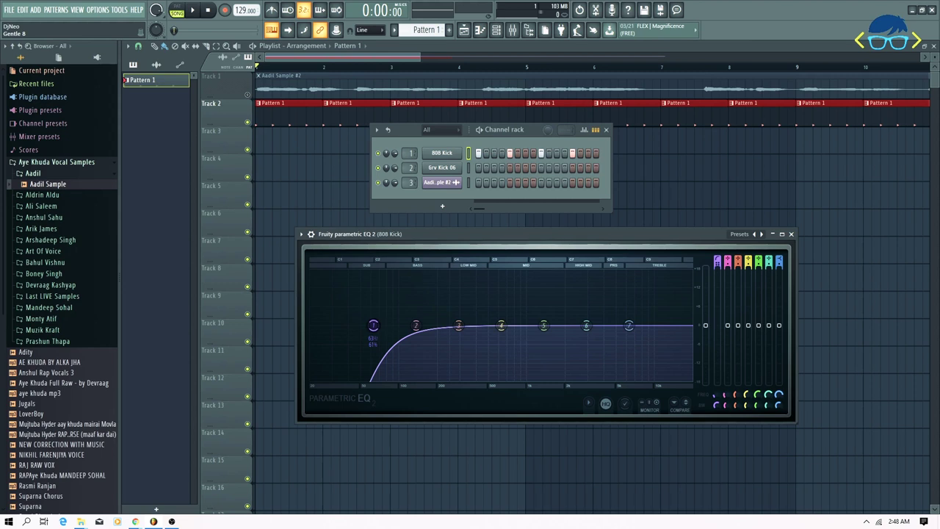
scroll(373, 326, up, 2)
scroll(373, 325, down, 2)
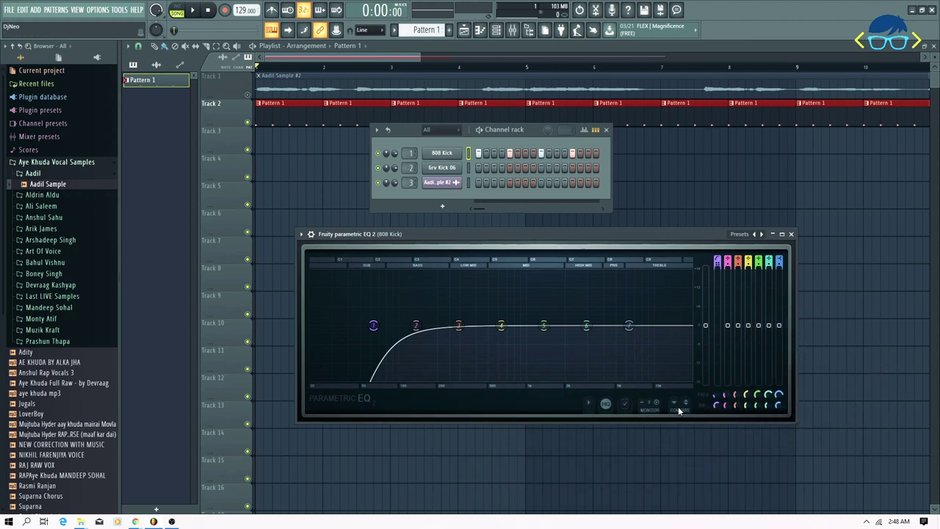
Step: Set band 1's bandwidth to 50% and lower its frequency to 20 Hz
drag(719, 407, 720, 400)
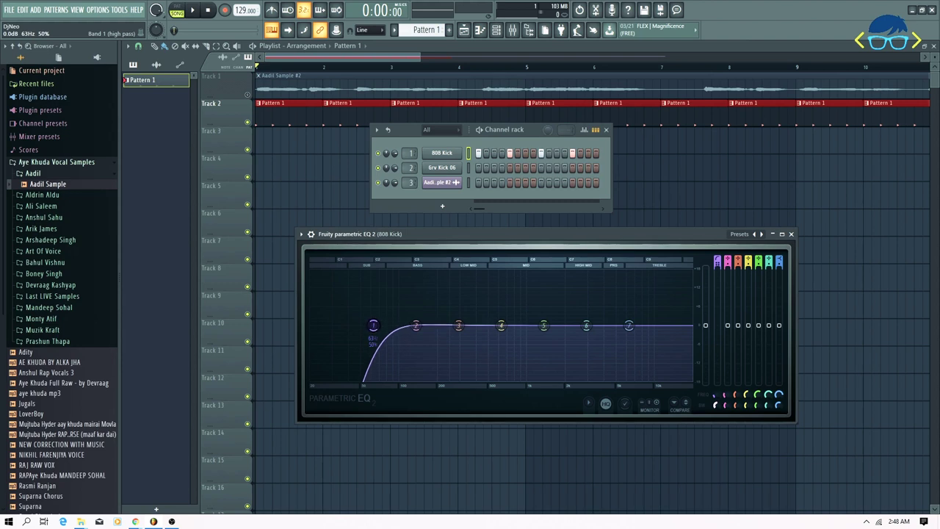
drag(714, 399, 715, 403)
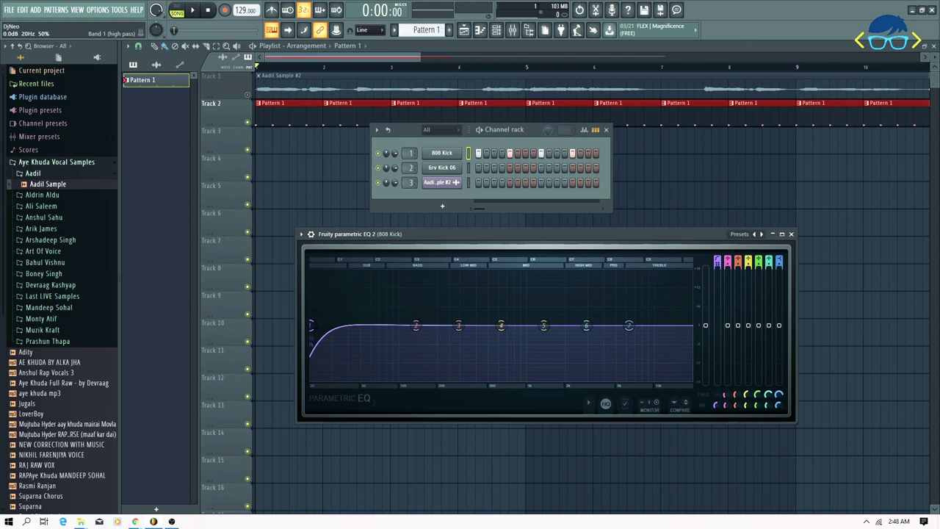
Step: While the kick plays, raise band 1's high-pass cutoff to just below 50 Hz, and stop playback
key(space)
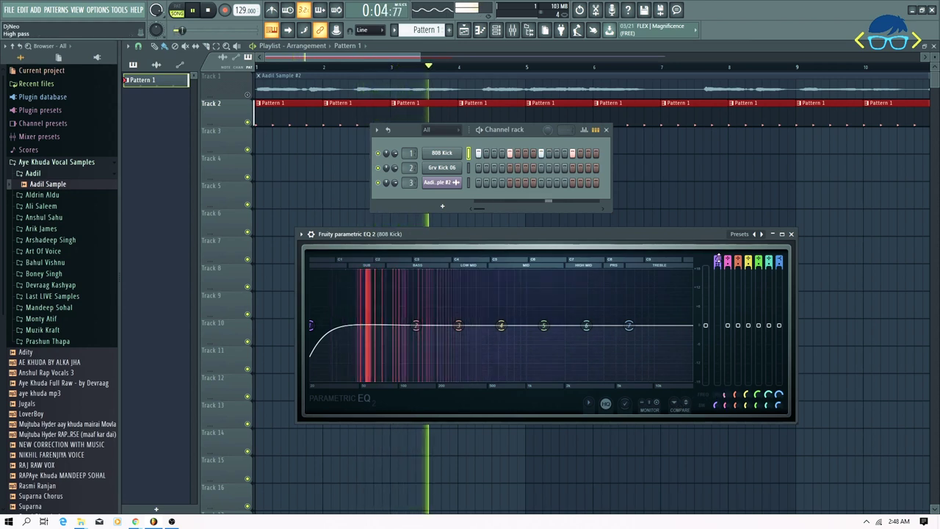
drag(311, 325, 354, 326)
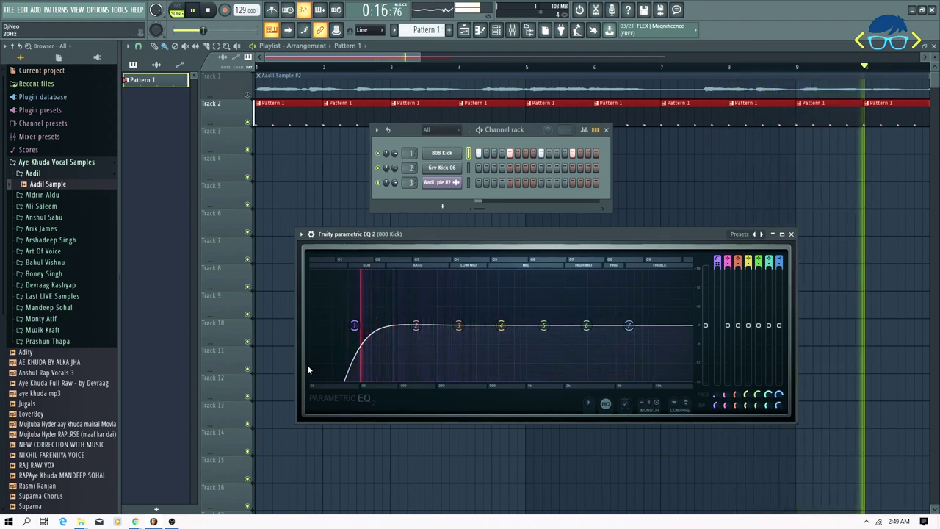
key(space)
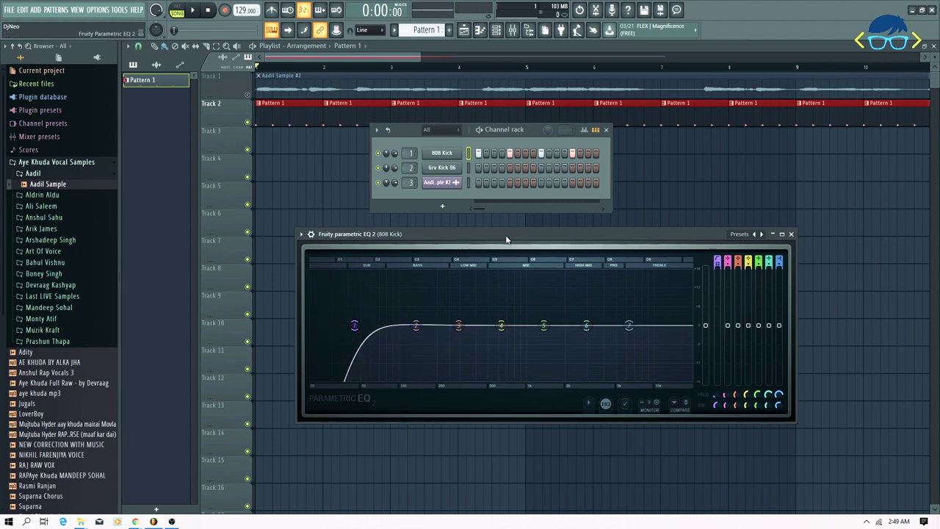
Step: Start playback of the 808 Kick and change equalizer band 7 to a low-pass filter
drag(506, 239, 472, 226)
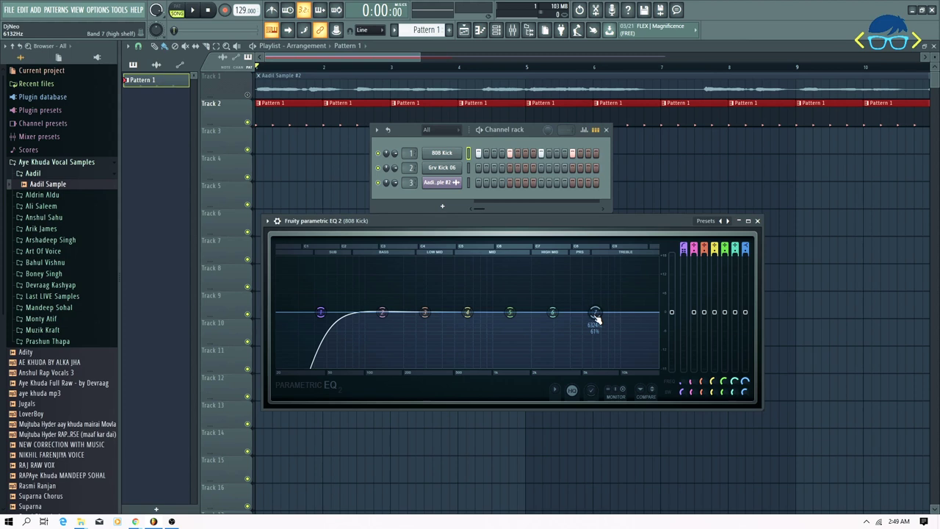
key(space)
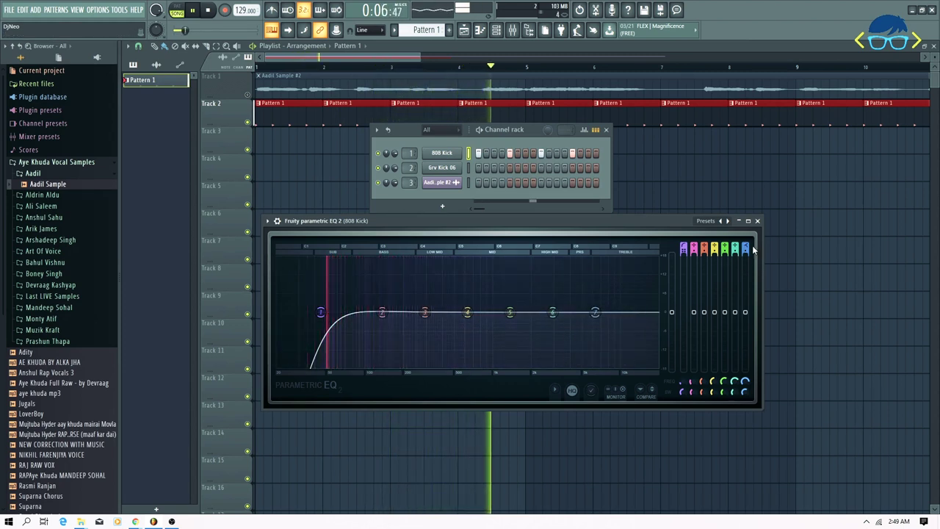
right_click(595, 316)
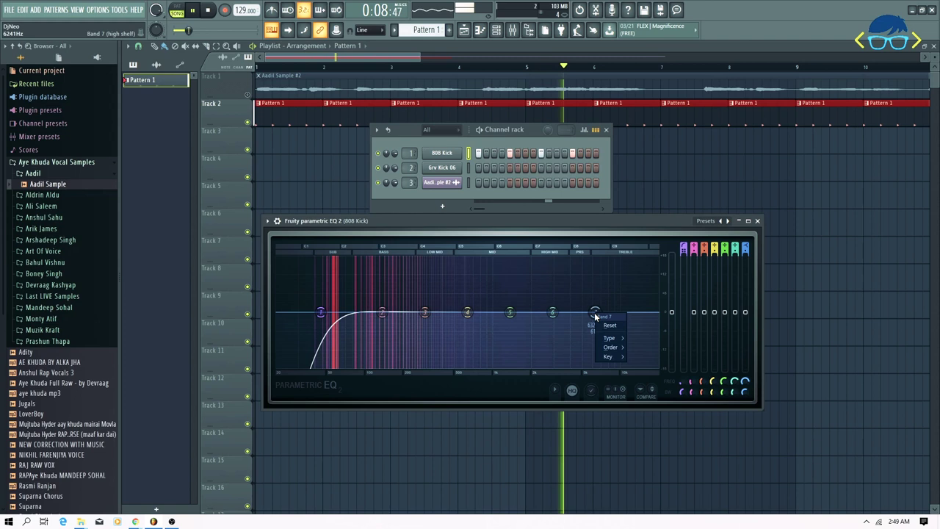
mouse_move(607, 339)
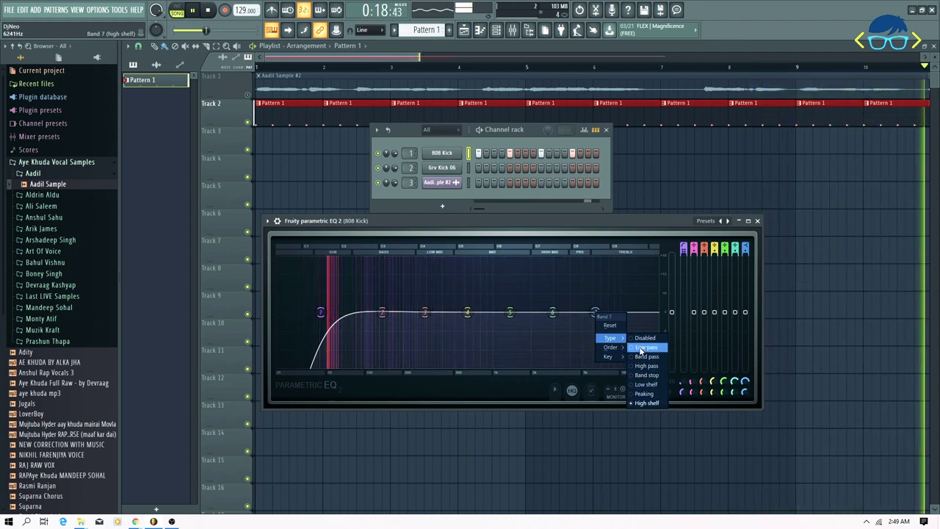
click(640, 347)
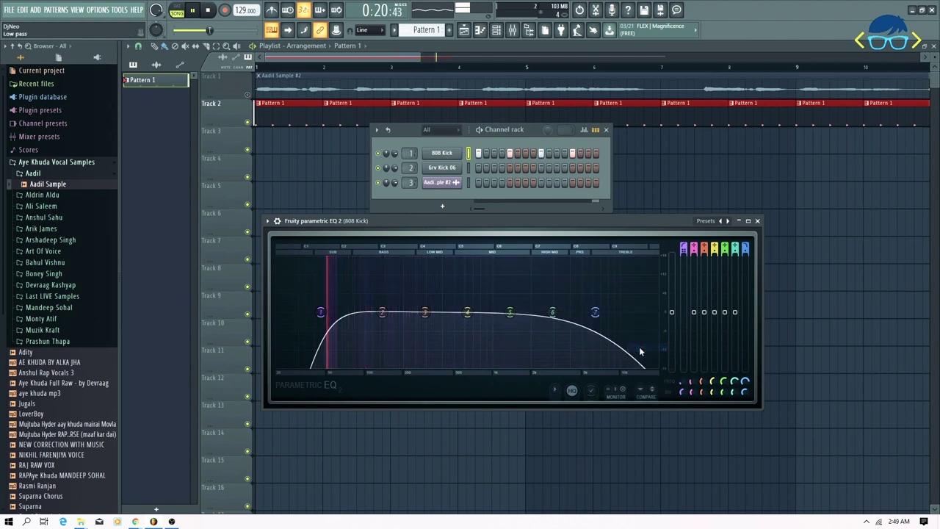
Step: Steepen band 7's low-pass slope, set its bandwidth to 55% and lower its cutoff to just below 5 kHz
right_click(595, 313)
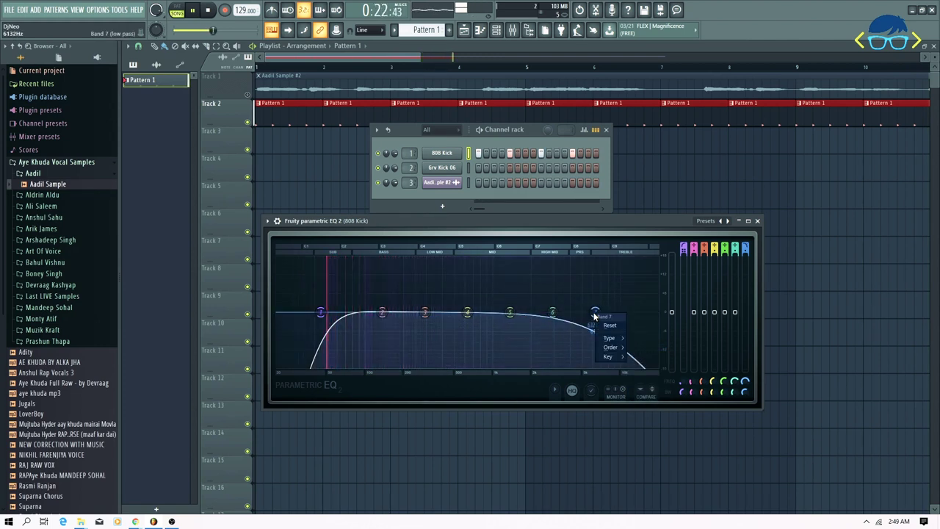
click(594, 314)
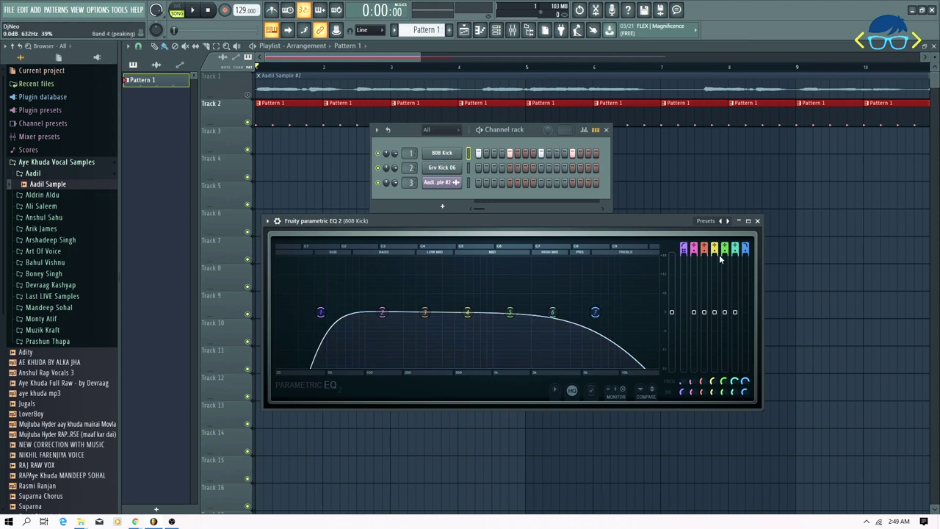
mouse_move(744, 251)
mouse_down()
mouse_move(745, 232)
mouse_move(745, 250)
mouse_up()
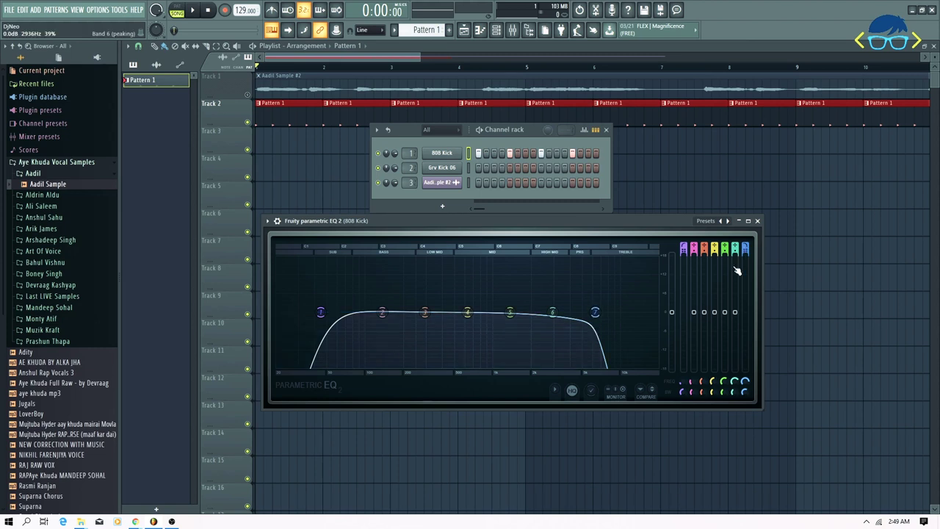
drag(744, 381, 745, 394)
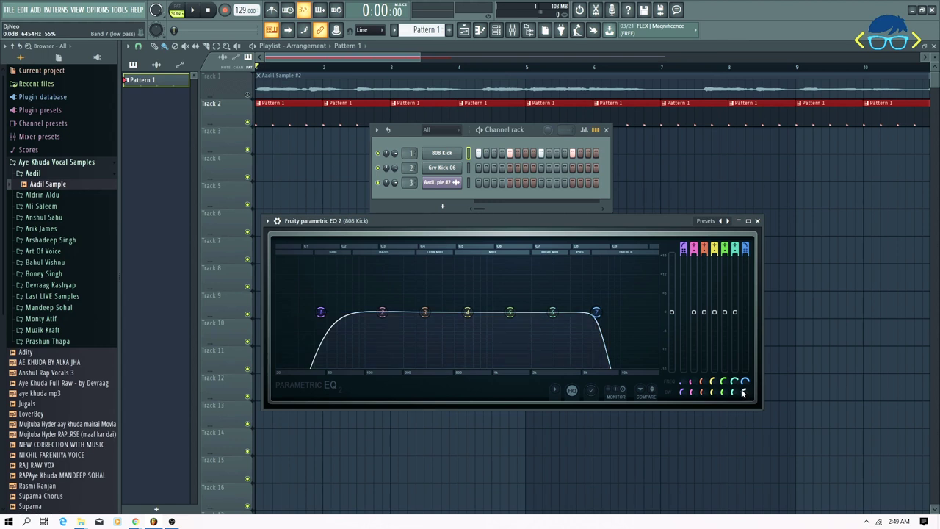
key(space)
mouse_move(598, 314)
mouse_down()
mouse_move(638, 314)
mouse_move(312, 312)
mouse_move(583, 315)
mouse_up()
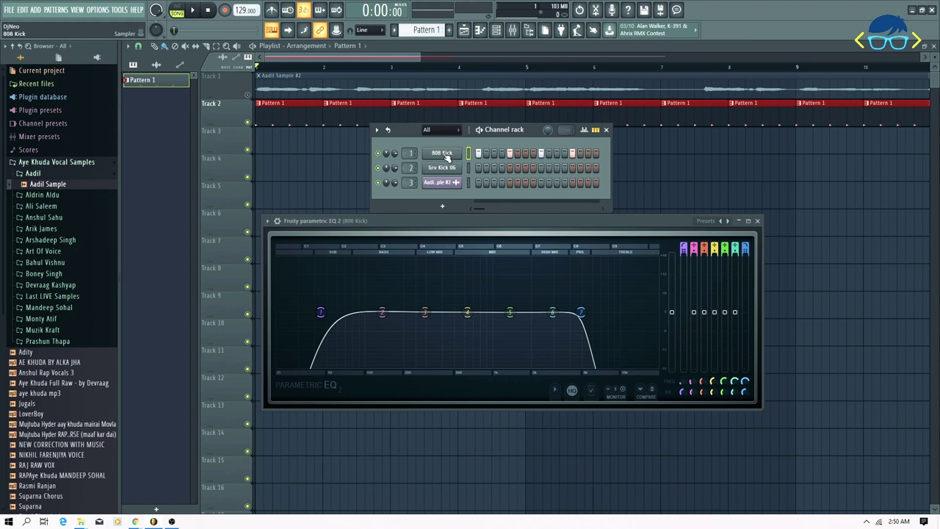
Step: Close the channel rack and arrange the mixer below the 808 Kick's equalizer, keeping the effect slots accessible
drag(496, 220, 505, 244)
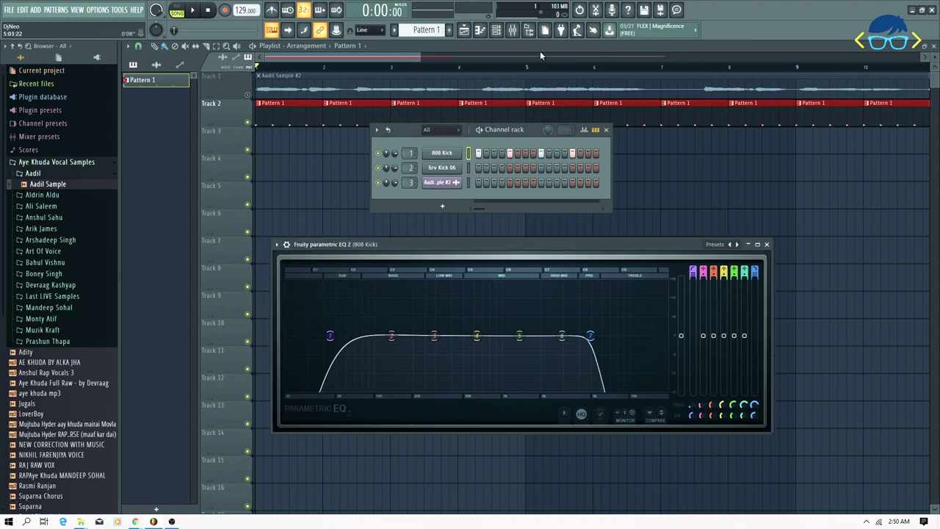
click(512, 30)
drag(571, 296, 504, 243)
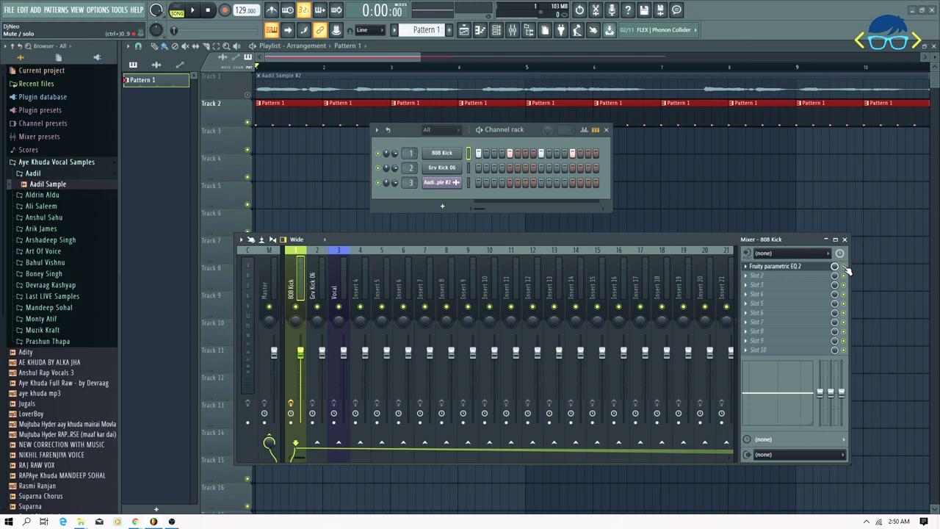
click(791, 269)
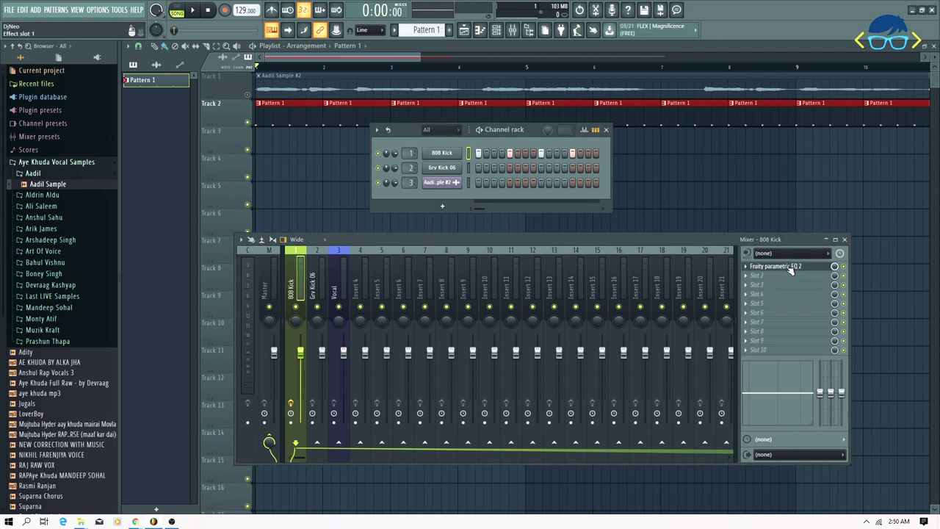
click(606, 129)
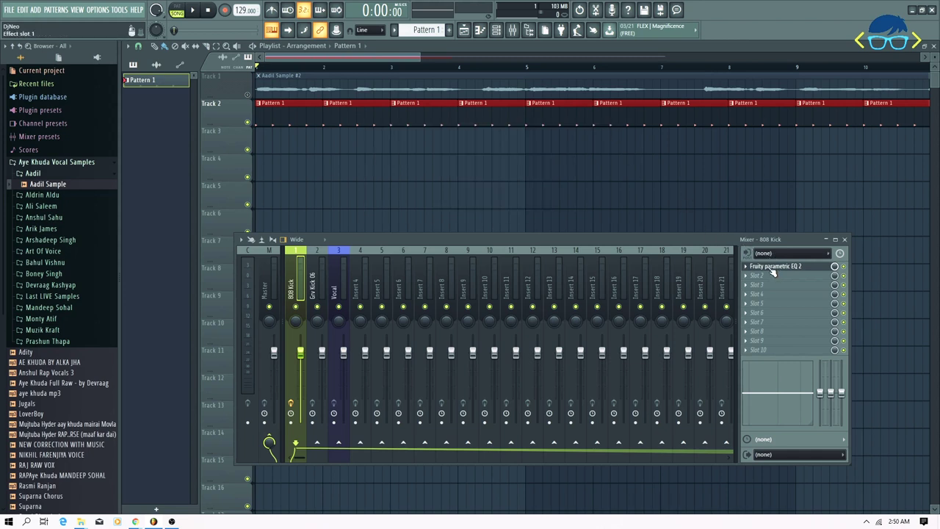
drag(652, 241, 691, 133)
click(829, 157)
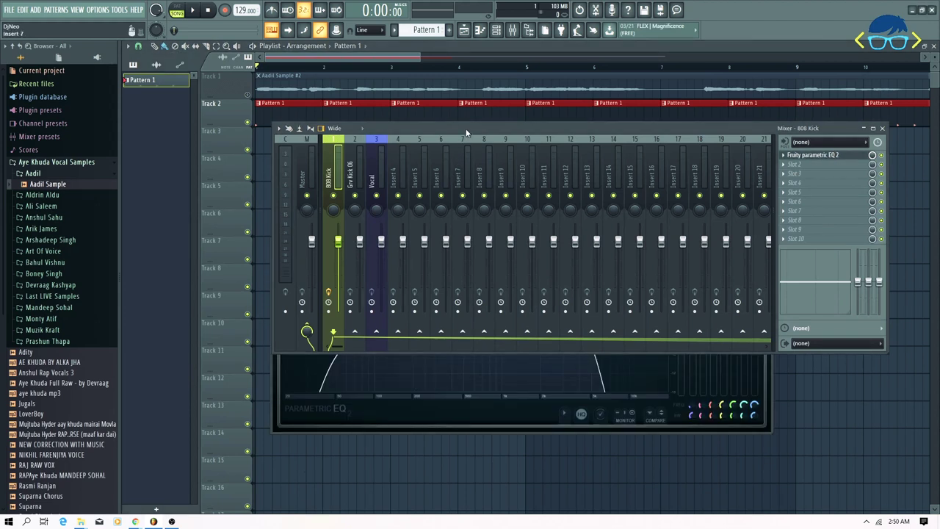
drag(466, 132, 465, 324)
drag(469, 234, 443, 64)
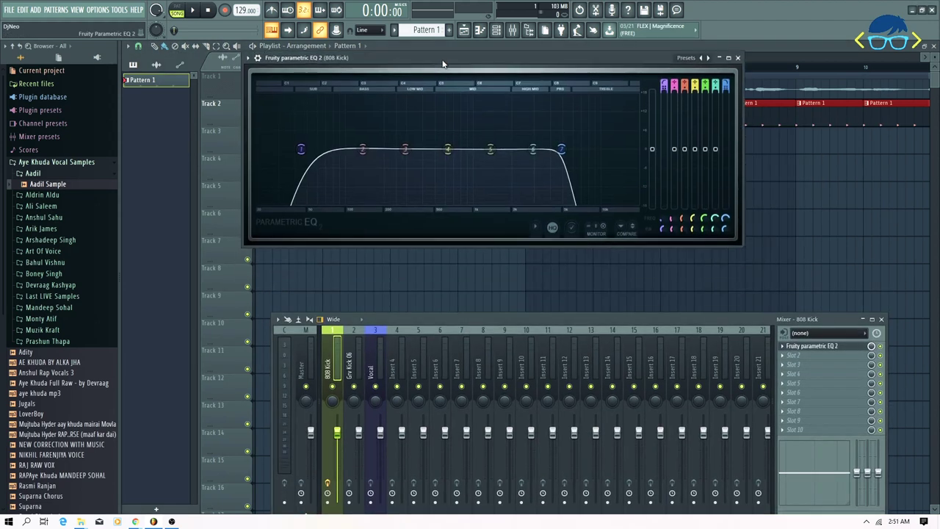
drag(453, 321, 402, 186)
Step: Compare the kick with the equalizer bypassed and enabled during playback, and lower band 1's high-pass cutoff slightly
key(space)
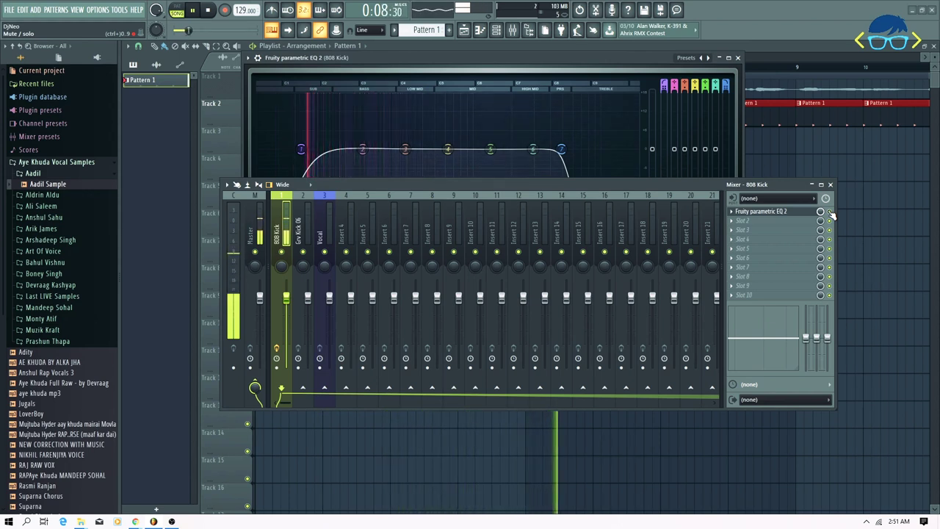
key(space)
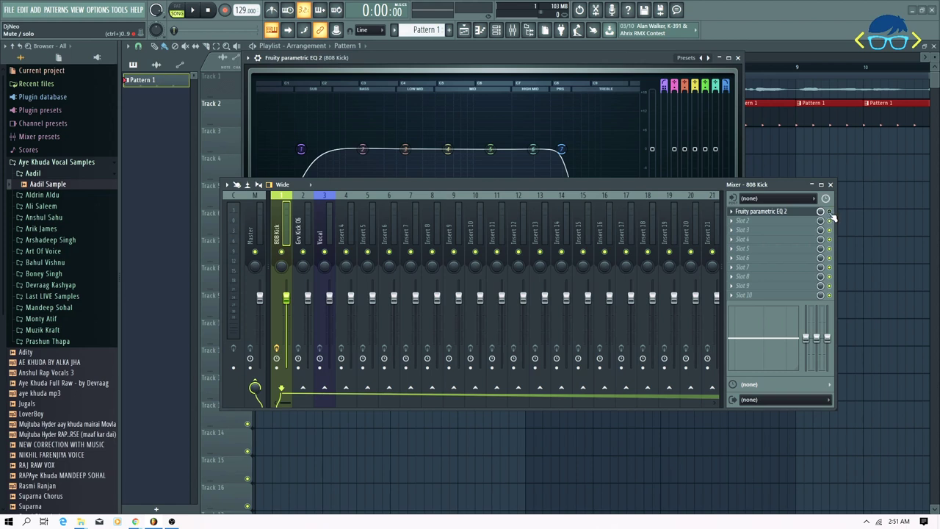
key(space)
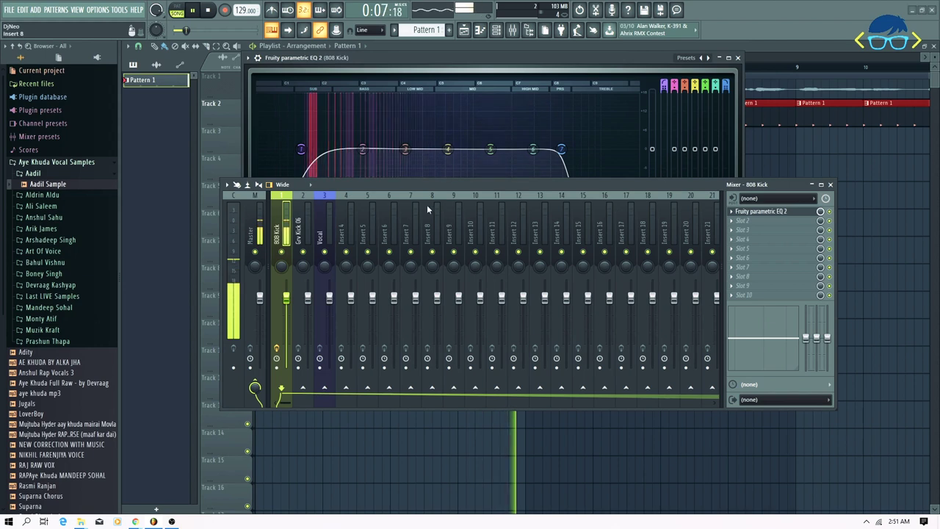
mouse_move(307, 155)
mouse_down()
mouse_move(279, 155)
mouse_move(322, 149)
mouse_move(297, 149)
mouse_up()
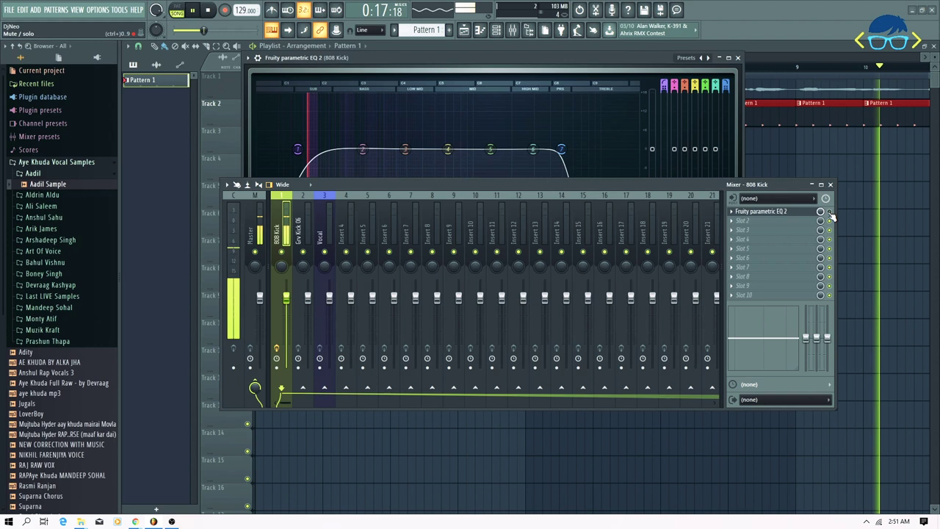
key(space)
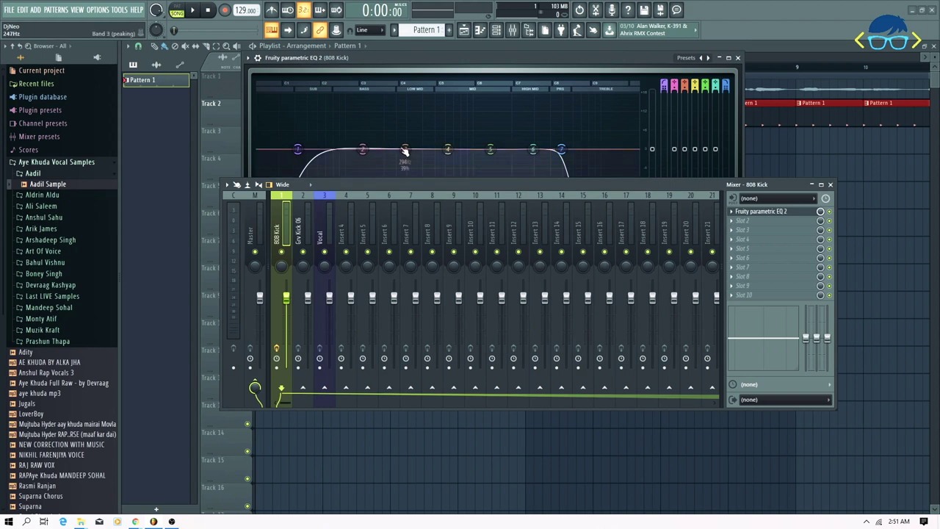
Step: While the kick plays, boost peaking band 3 by about 6.5 dB and lower its frequency to just above 200 Hz
drag(438, 184, 438, 221)
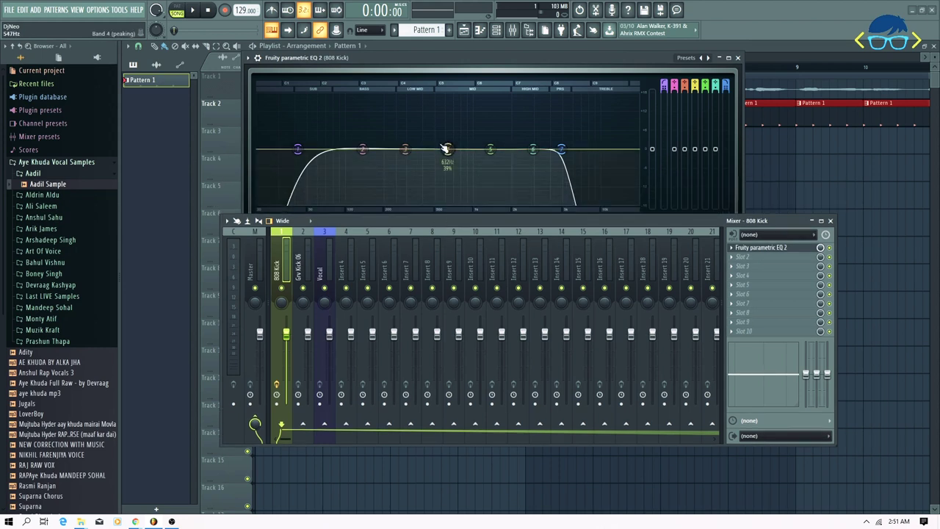
drag(431, 220, 432, 266)
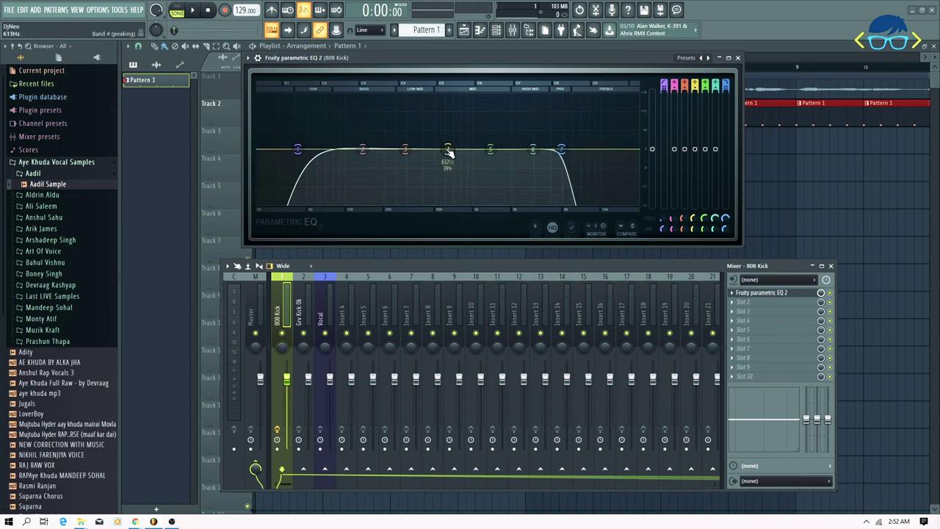
key(space)
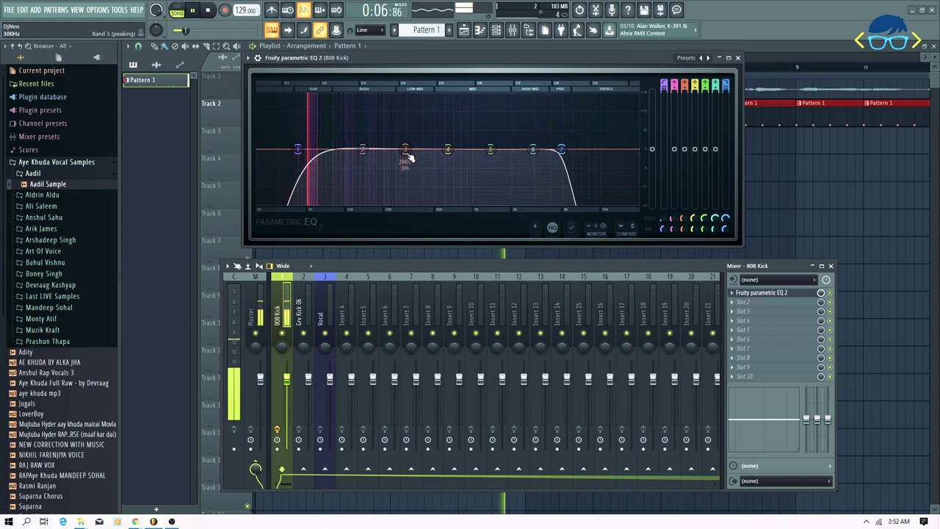
drag(684, 150, 685, 129)
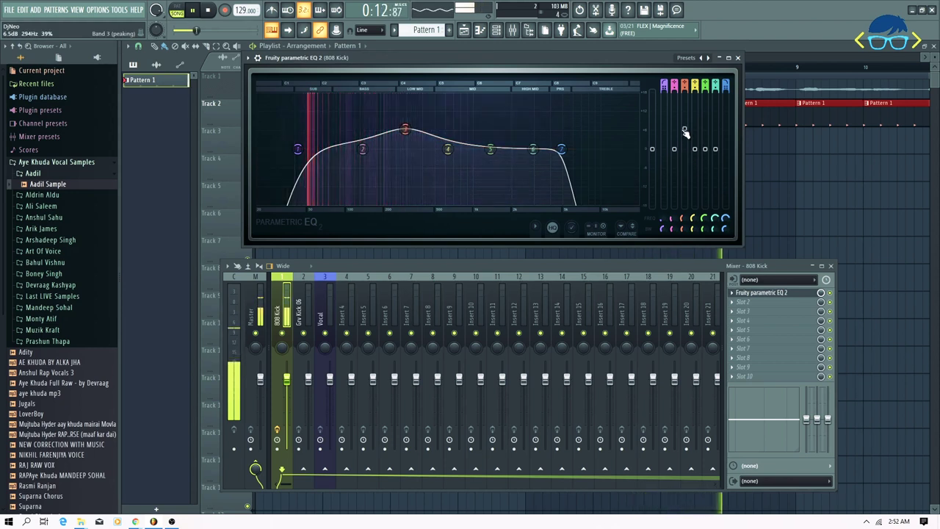
drag(684, 218, 684, 234)
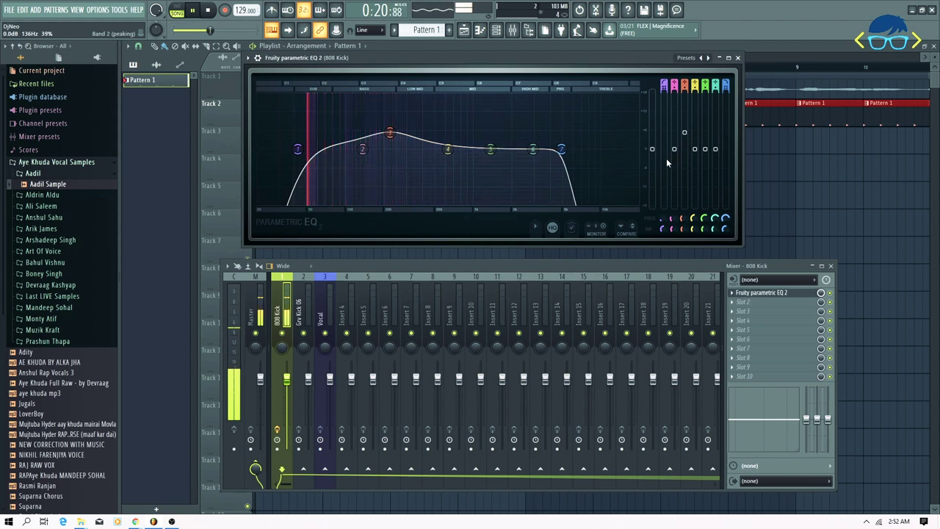
key(space)
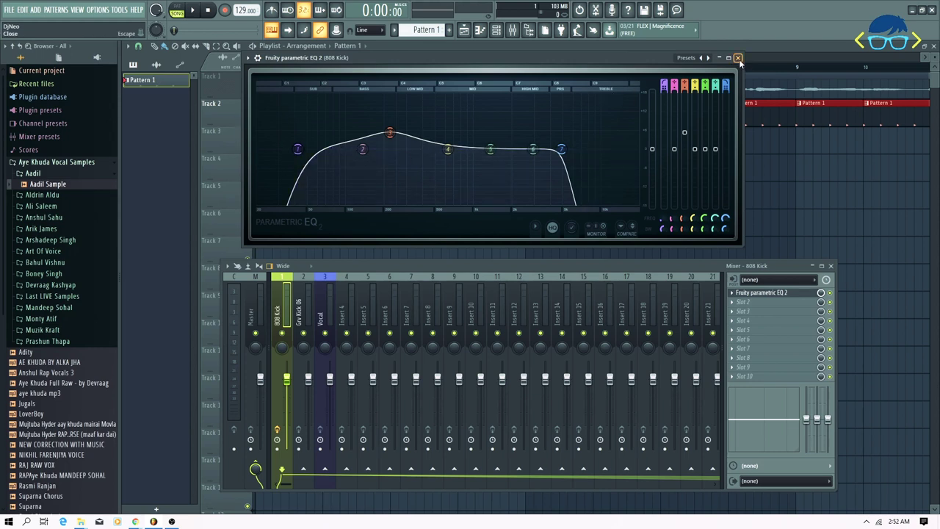
Step: Close the 808 Kick's equalizer and delete all Pattern 1 clips from Track 2 of the playlist
click(738, 58)
mouse_move(299, 104)
mouse_down()
mouse_move(773, 143)
mouse_move(645, 128)
mouse_move(910, 114)
mouse_up()
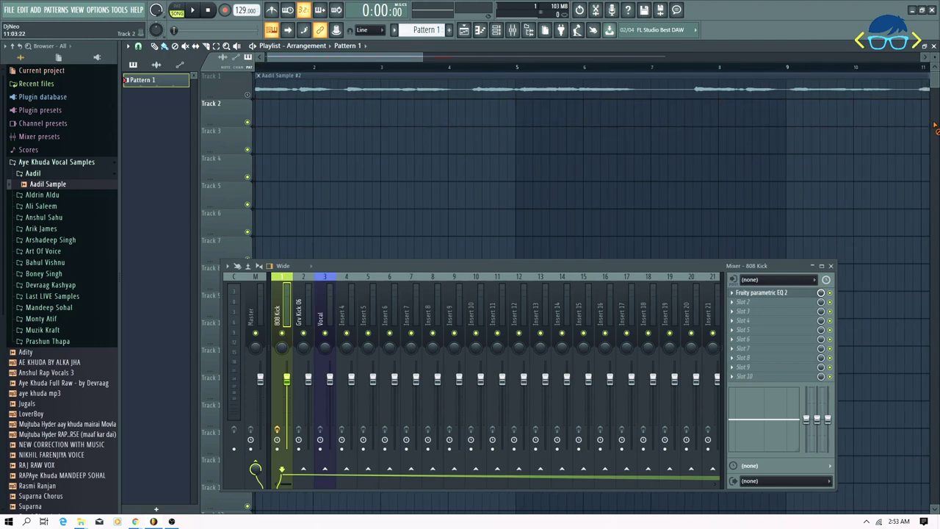
Step: Select the Grv Kick 06 mixer track and switch to a new Pattern 2
click(310, 320)
click(480, 29)
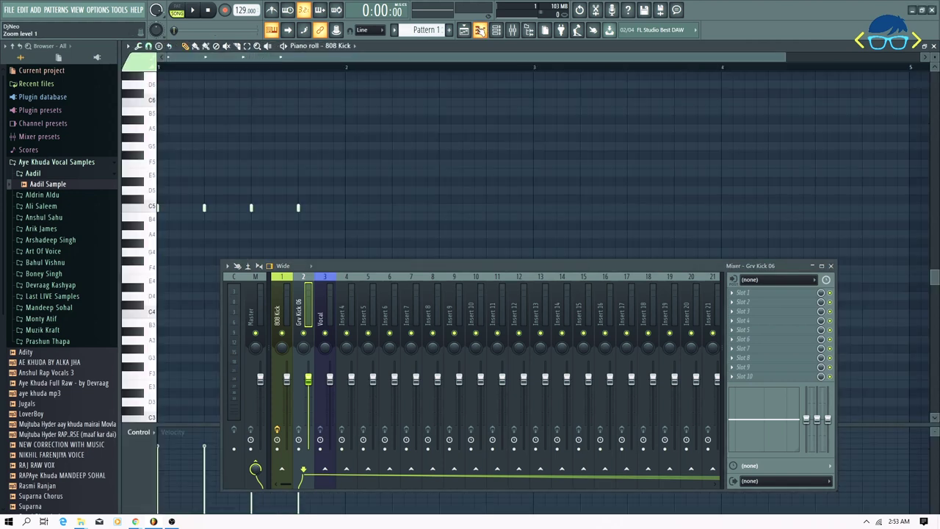
click(481, 31)
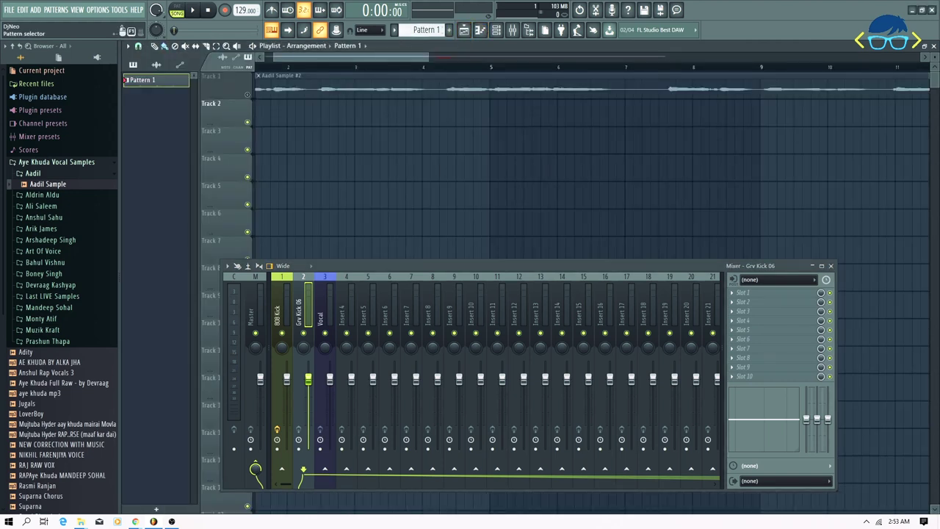
scroll(417, 34, up, 2)
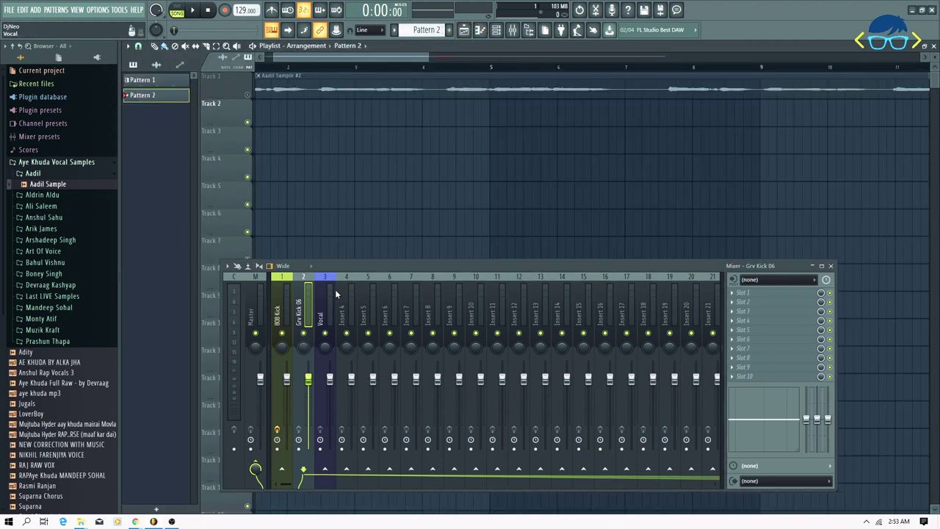
Step: Load Fruity Parametric EQ 2 into slot 1 of the Grv Kick 06 mixer track and move the mixer below it
click(512, 30)
click(513, 30)
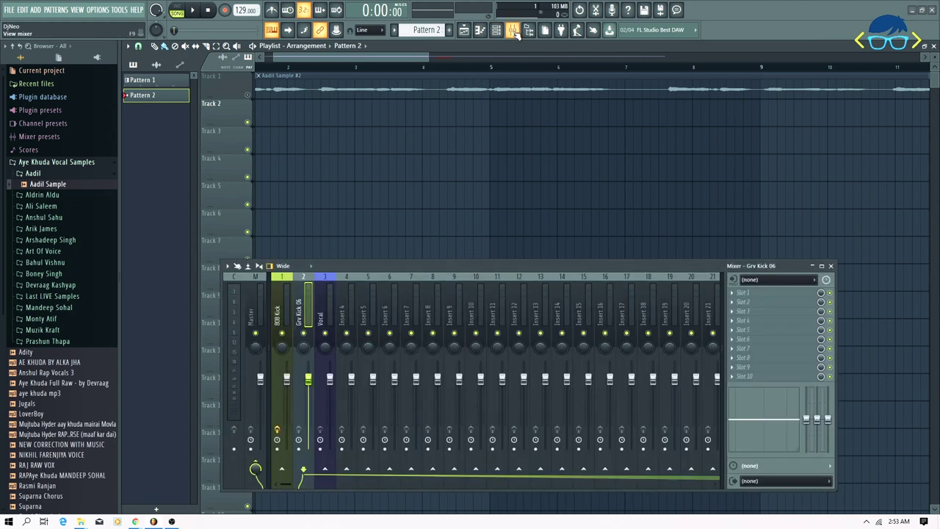
click(745, 292)
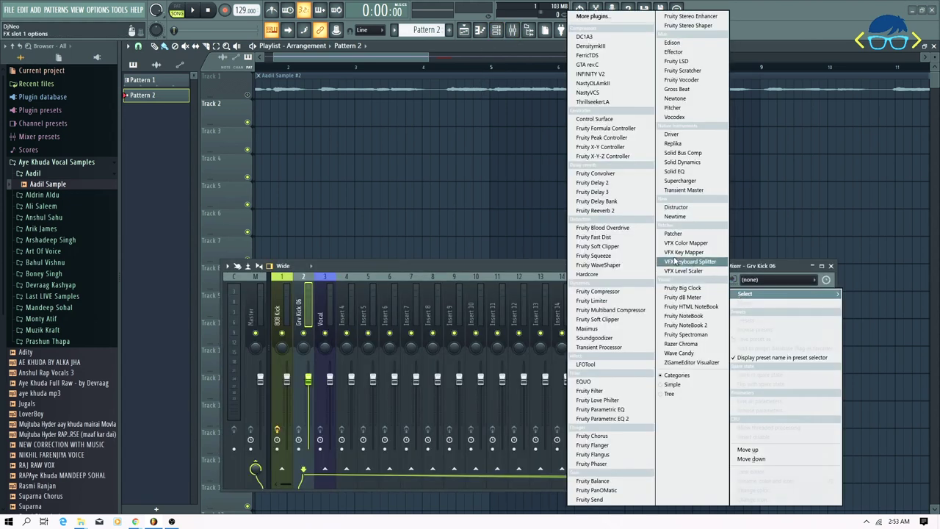
click(602, 418)
drag(385, 268, 369, 295)
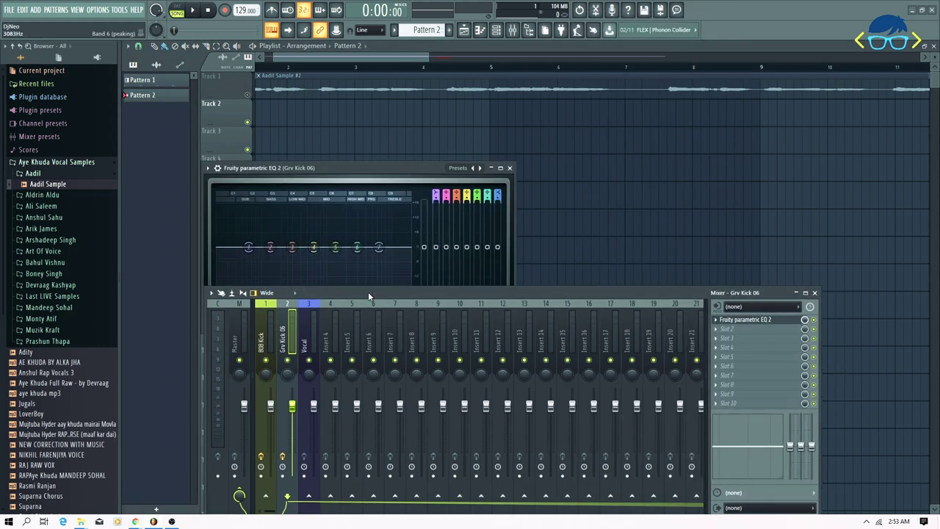
Step: Show the channel rack and add Grv Kick 06 hits on steps 1, 5, 9 and 13 of Pattern 2
key(F6)
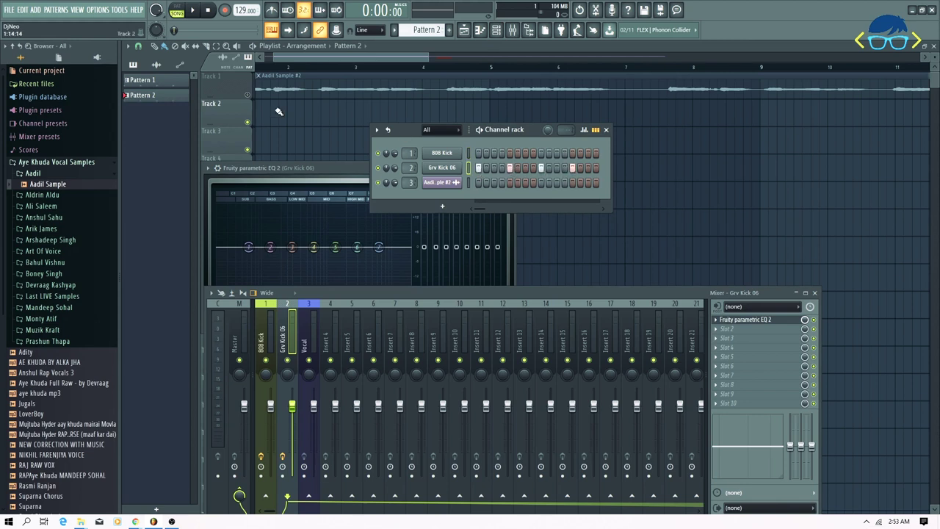
Step: Set the playlist snap to Bar and fill bars 1 to 8 of Track 2 with Pattern 2 clips
click(300, 64)
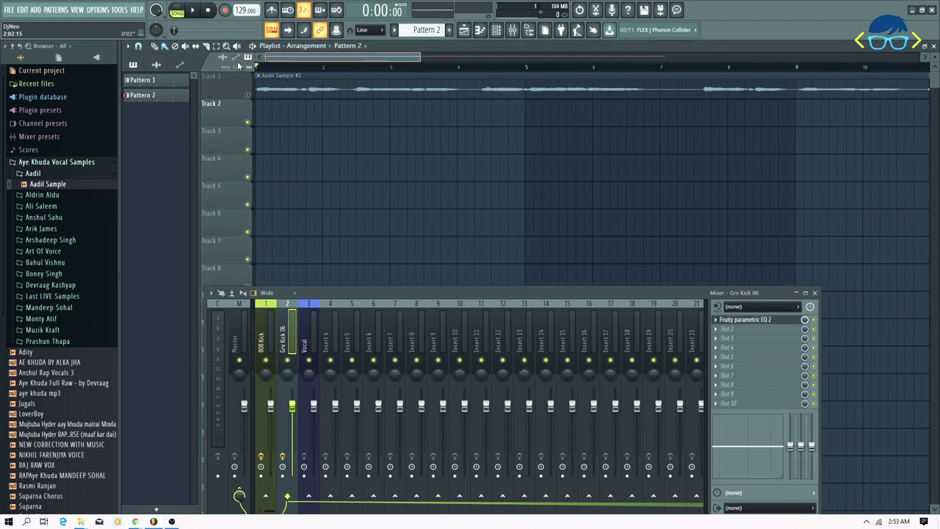
click(138, 47)
click(147, 194)
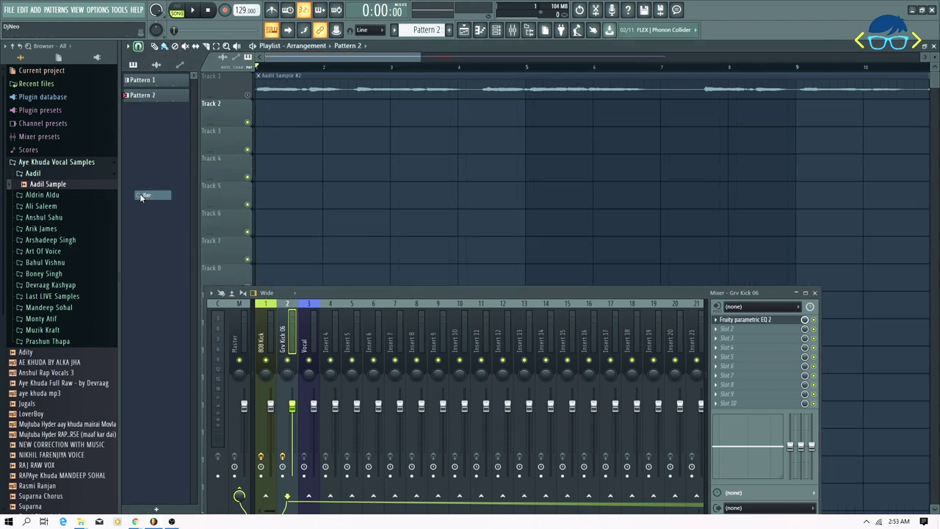
click(263, 111)
mouse_move(263, 111)
mouse_down()
mouse_move(697, 151)
mouse_move(756, 132)
mouse_up()
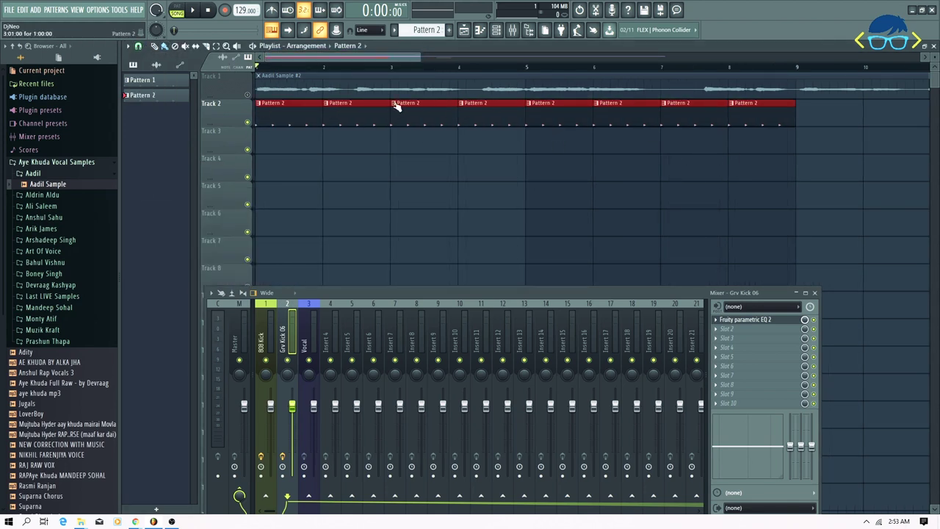
Step: Arrange the Grv Kick 06 equalizer above the mixer and play the song to examine the kick's frequency spectrum
key(space)
drag(421, 291, 452, 183)
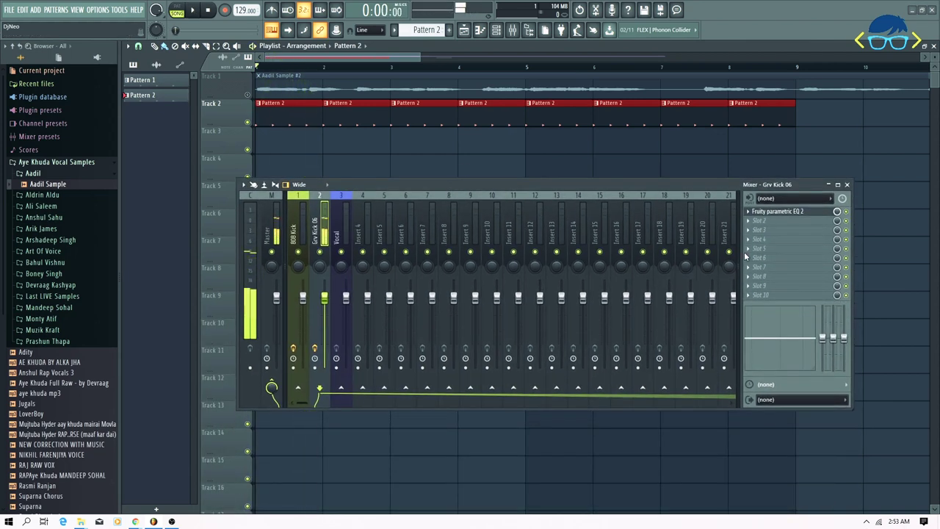
click(780, 211)
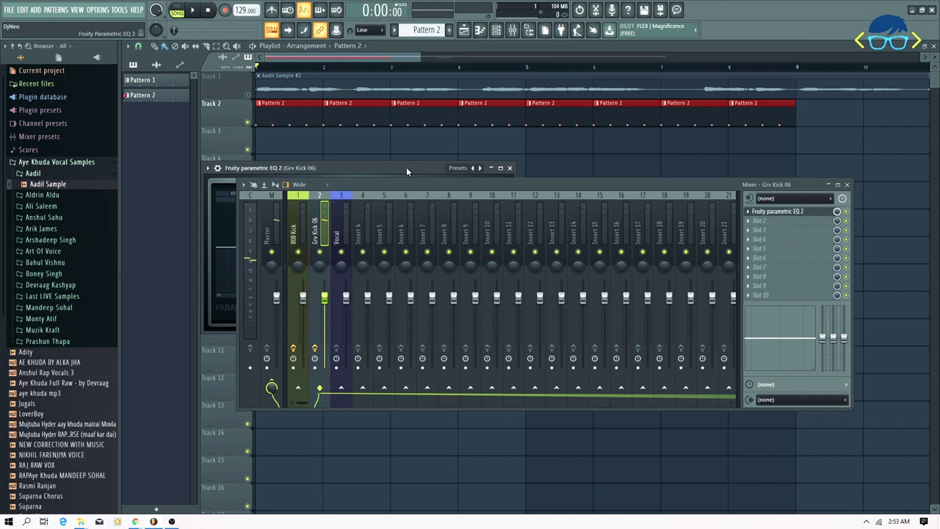
drag(407, 186, 394, 277)
drag(382, 176, 453, 89)
key(space)
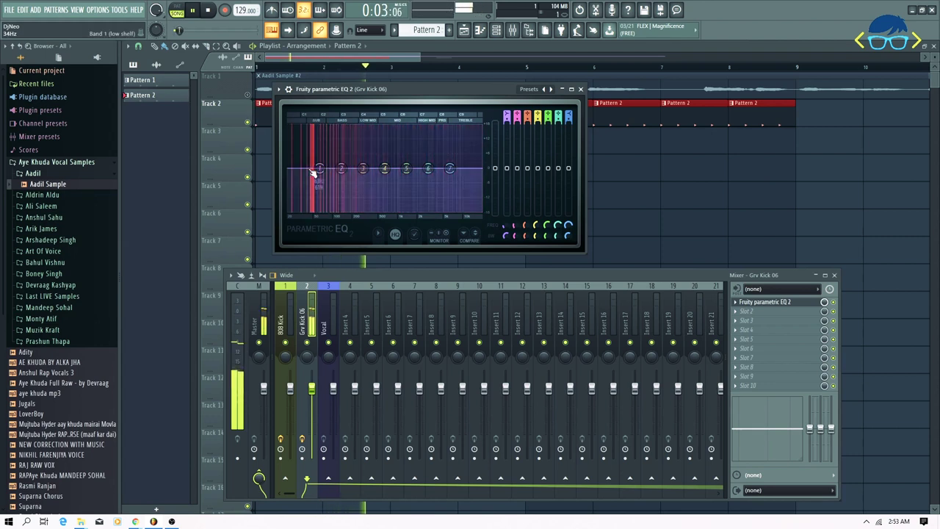
key(space)
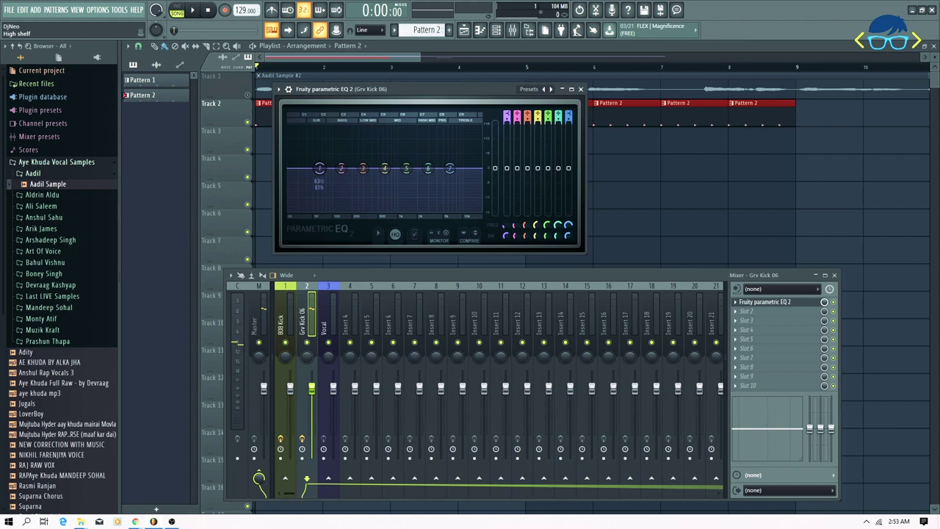
Step: Set band 1 of the Grv Kick 06 equalizer to high pass and lower its cutoff to about 31 Hz during playback
mouse_move(507, 116)
mouse_down()
mouse_move(506, 139)
mouse_move(507, 107)
mouse_up()
drag(319, 168, 310, 168)
key(space)
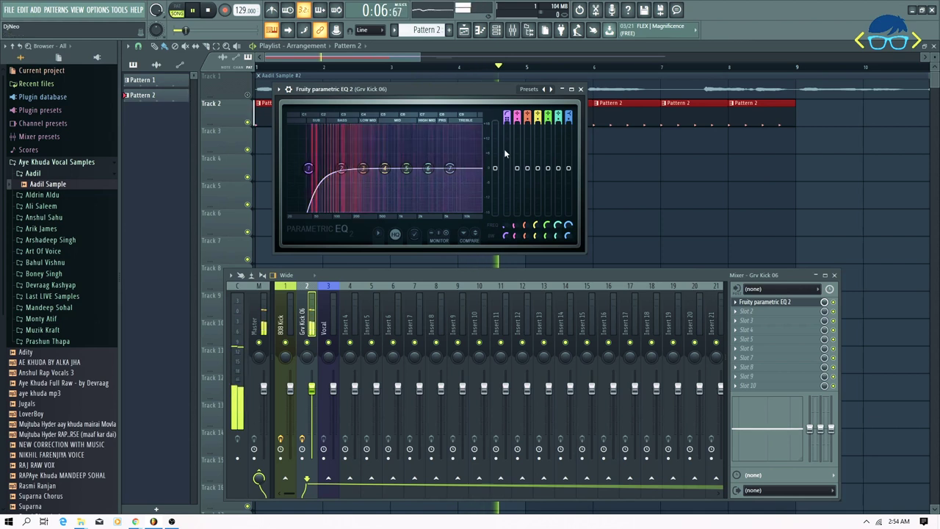
drag(504, 227, 504, 231)
drag(303, 168, 300, 168)
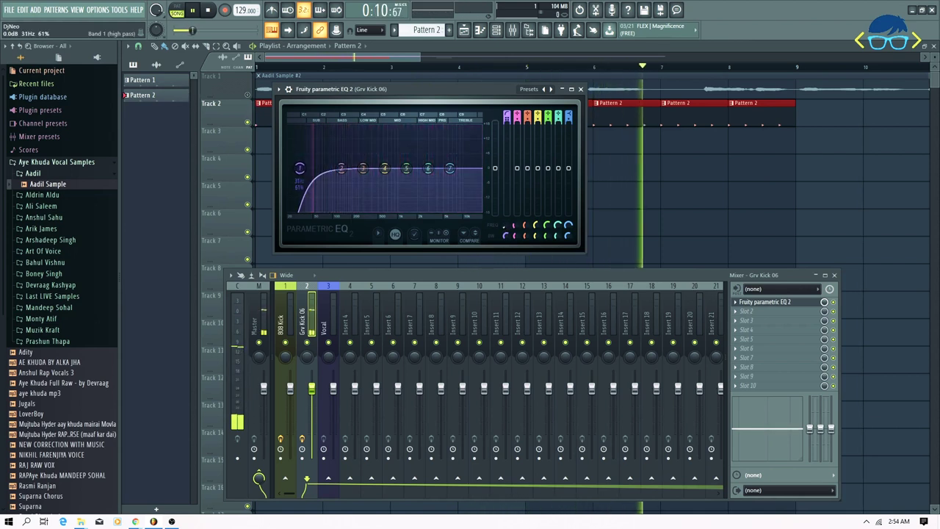
key(space)
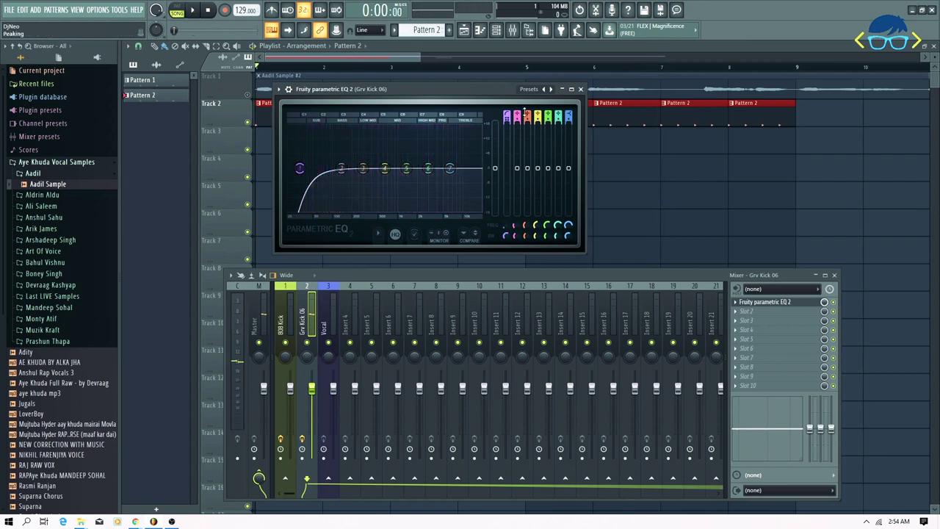
Step: Close the Grv Kick 06 equalizer and delete the Pattern 2 clips from Track 2 and the vocal clip from Track 1
click(581, 89)
right_click(299, 115)
right_click(755, 108)
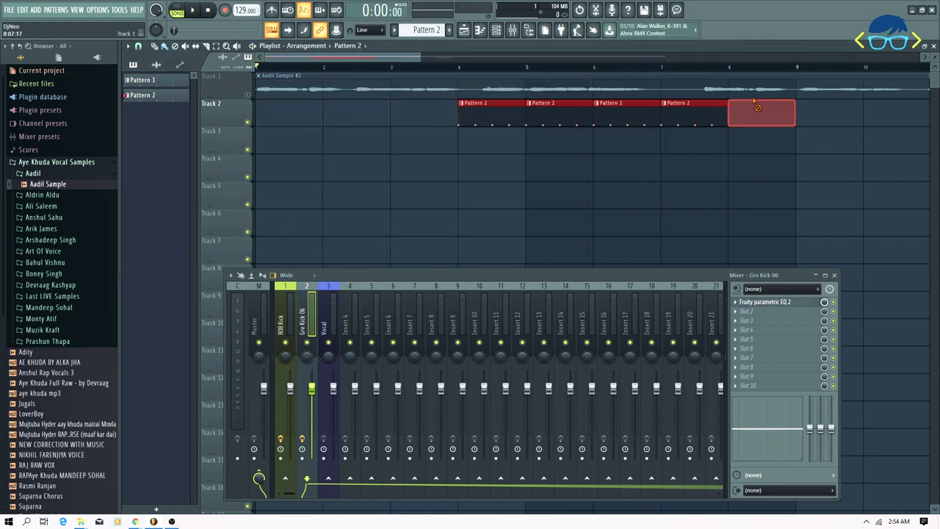
right_click(771, 89)
right_click(695, 110)
right_click(627, 110)
right_click(588, 110)
right_click(492, 114)
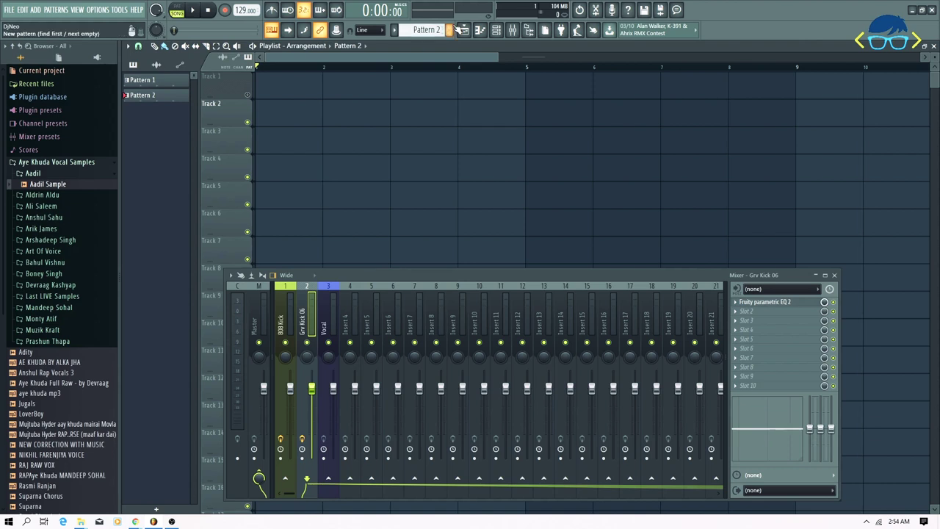
Step: Place the Aadil Sample #2 audio clip at the start of Track 1, unmute the track and play it briefly
click(496, 30)
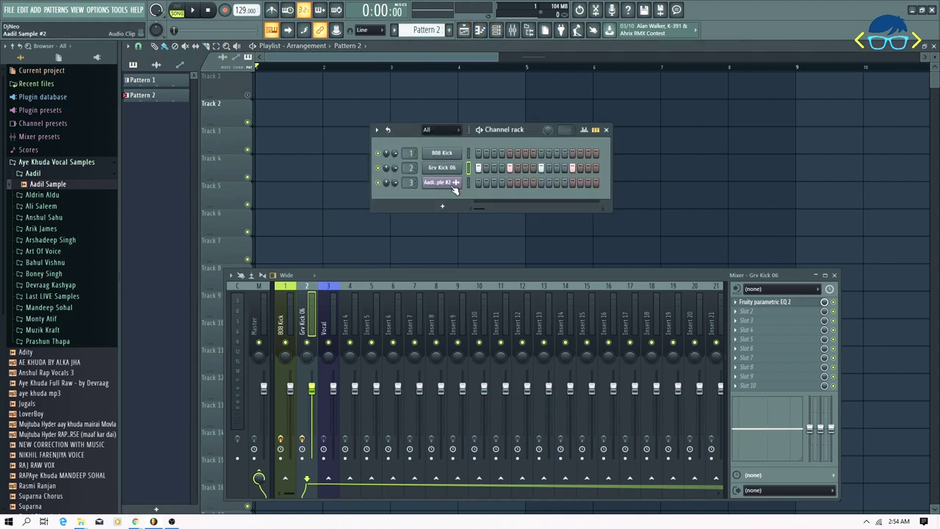
click(443, 183)
click(276, 83)
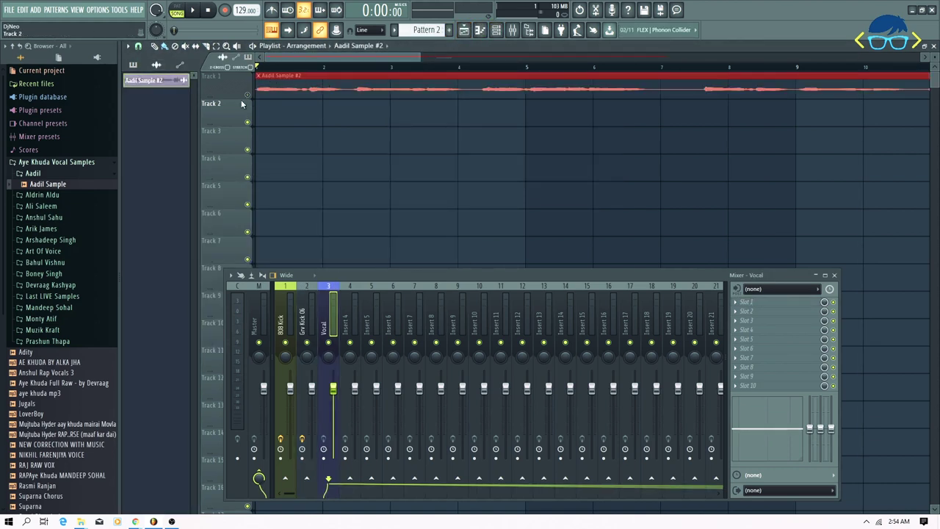
key(space)
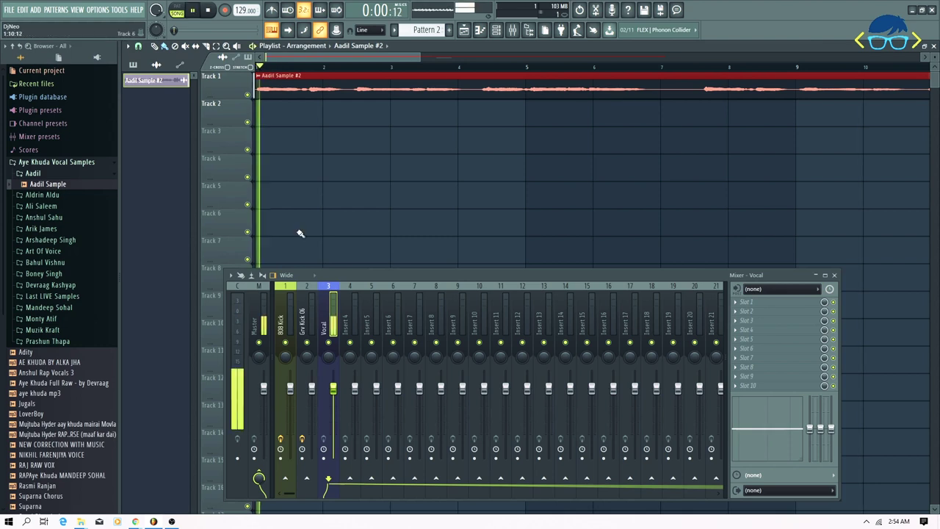
key(space)
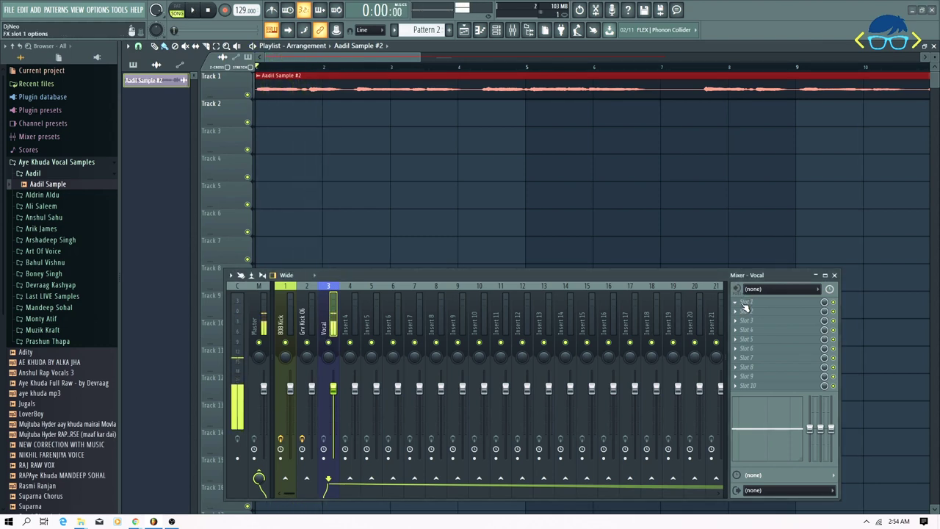
Step: Load Fruity Parametric EQ 2 into slot 1 of the Vocal mixer track and arrange its window above the mixer
click(747, 302)
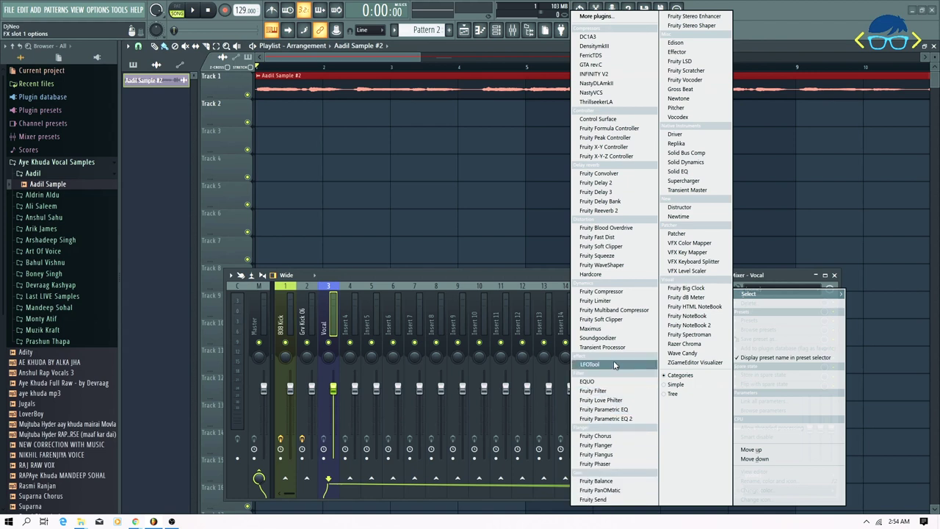
click(605, 418)
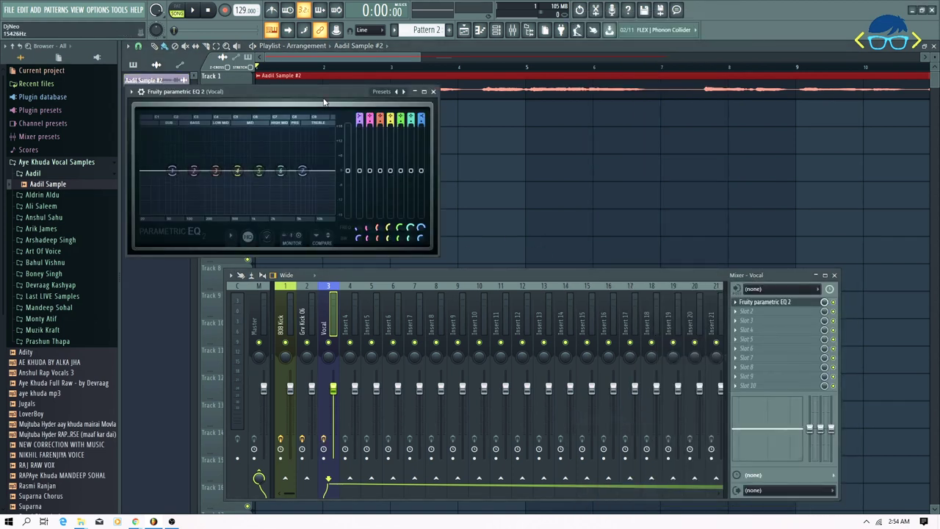
drag(324, 101, 573, 117)
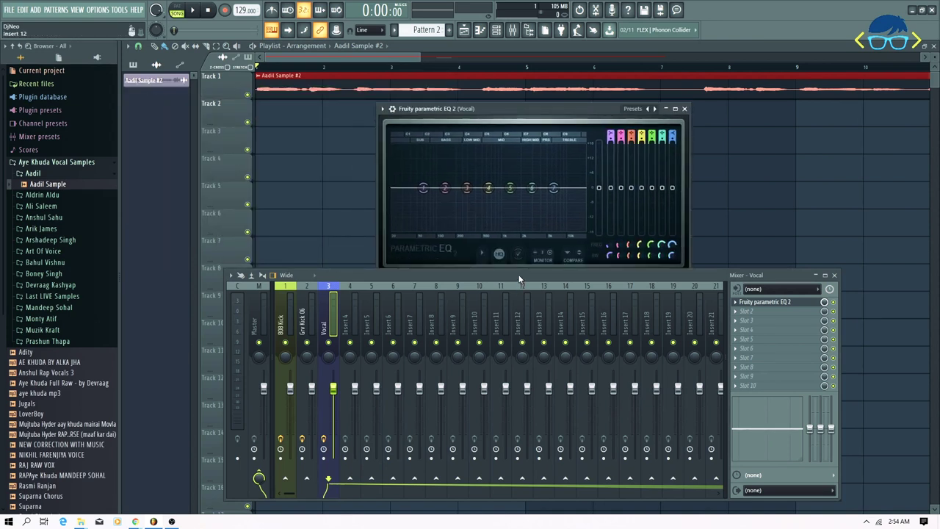
drag(519, 279, 525, 306)
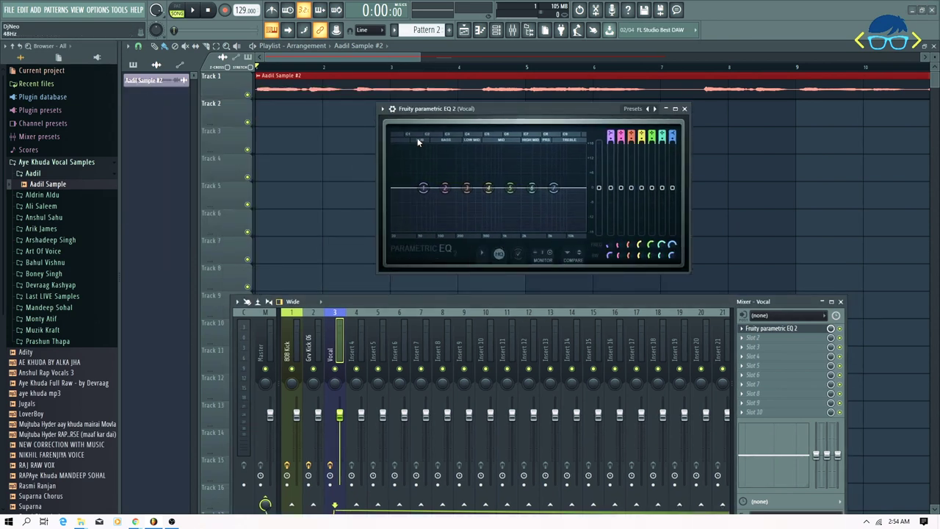
Step: Apply the 40Hz cut preset to the Vocal equalizer
click(382, 109)
mouse_move(403, 149)
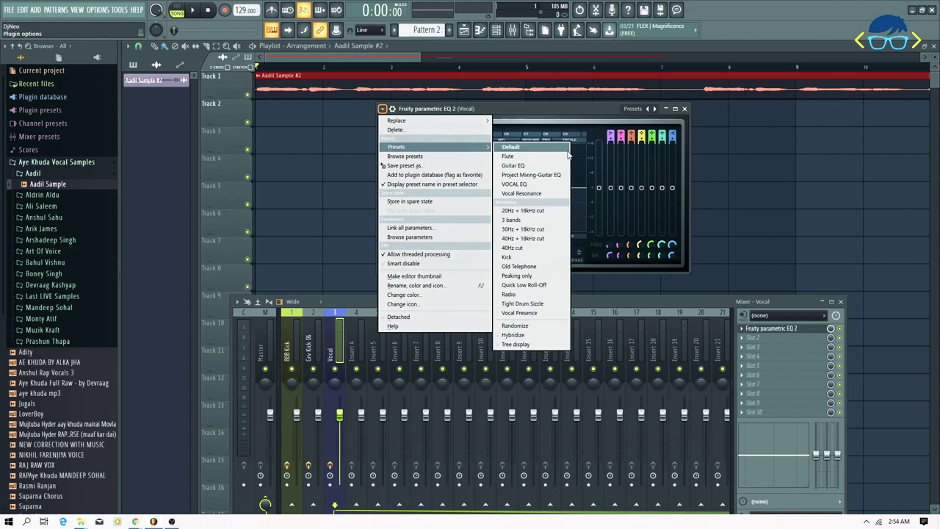
click(545, 249)
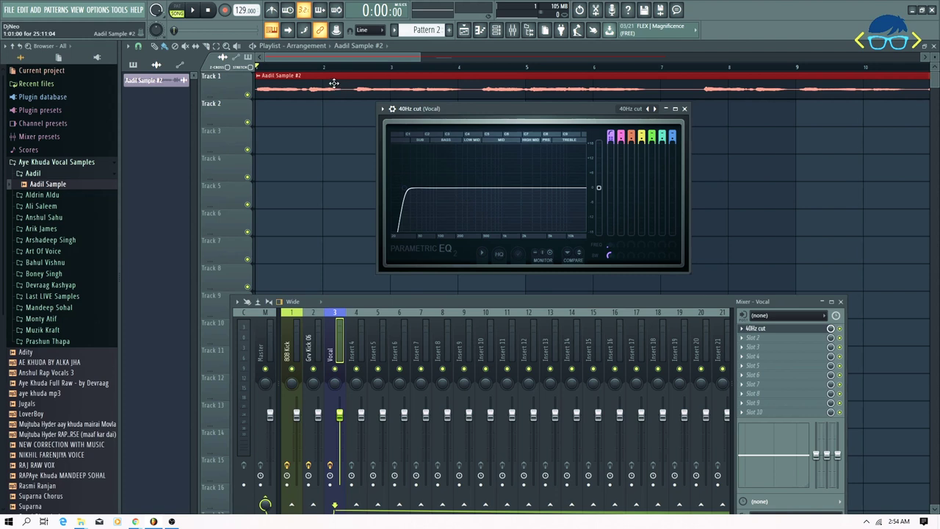
Step: Reopen the Vocal equalizer and play the vocal to examine where its frequencies lie relative to the 40 Hz cut
click(385, 76)
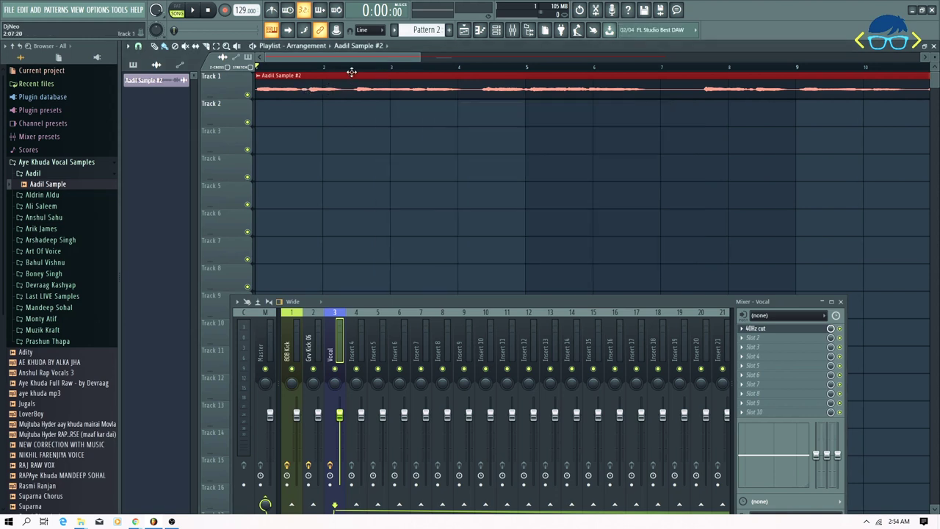
click(783, 333)
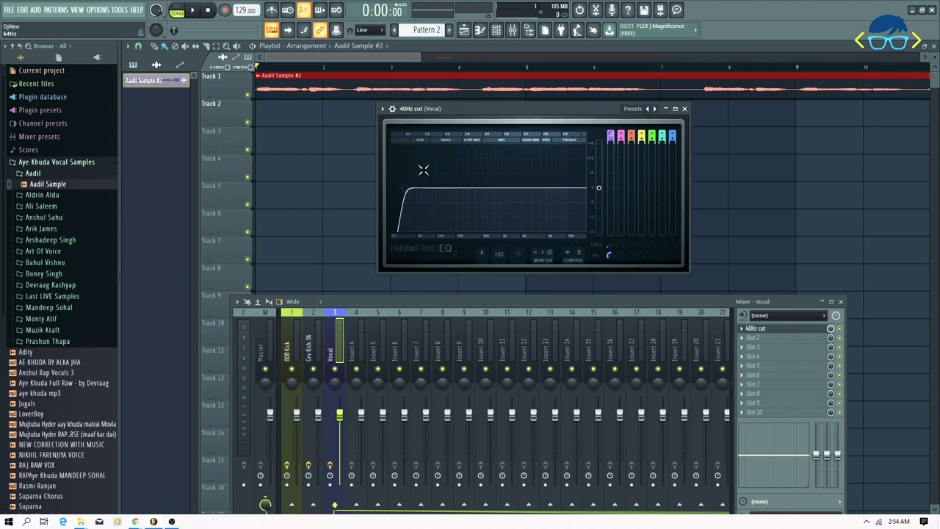
key(space)
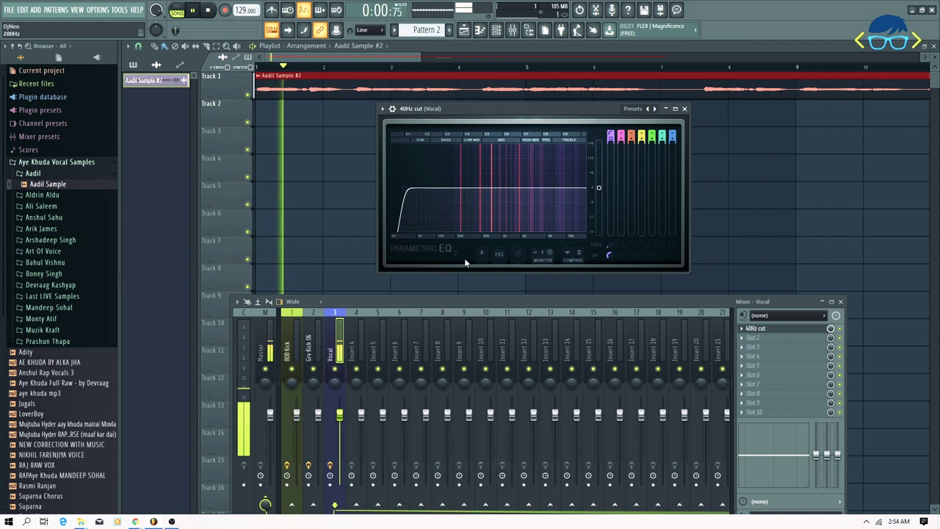
key(space)
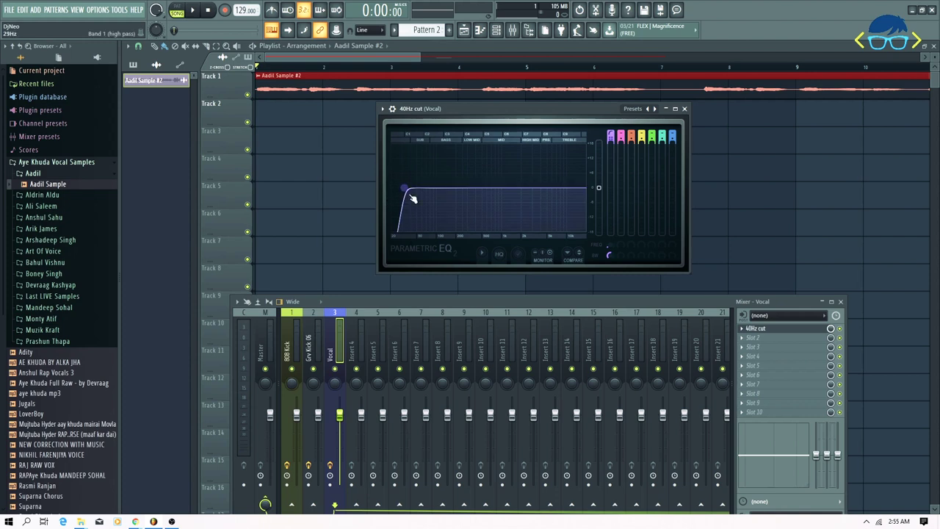
key(space)
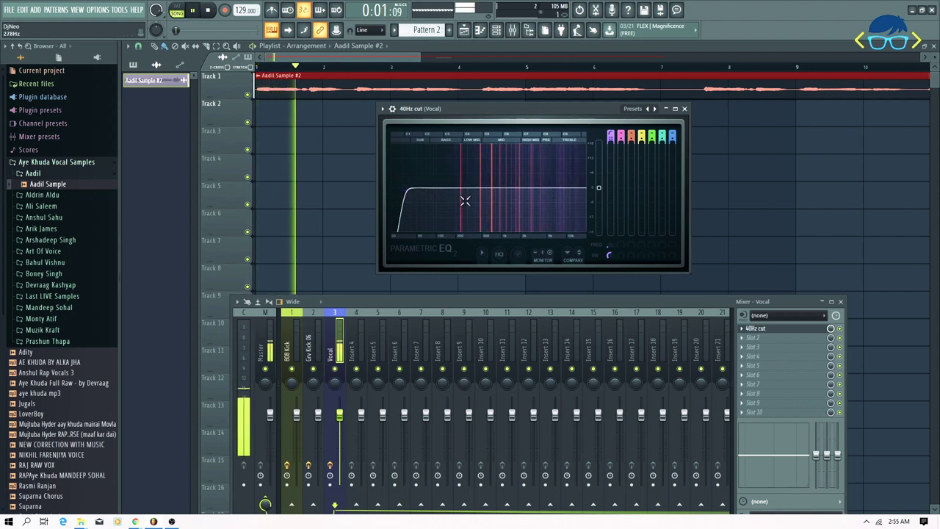
key(space)
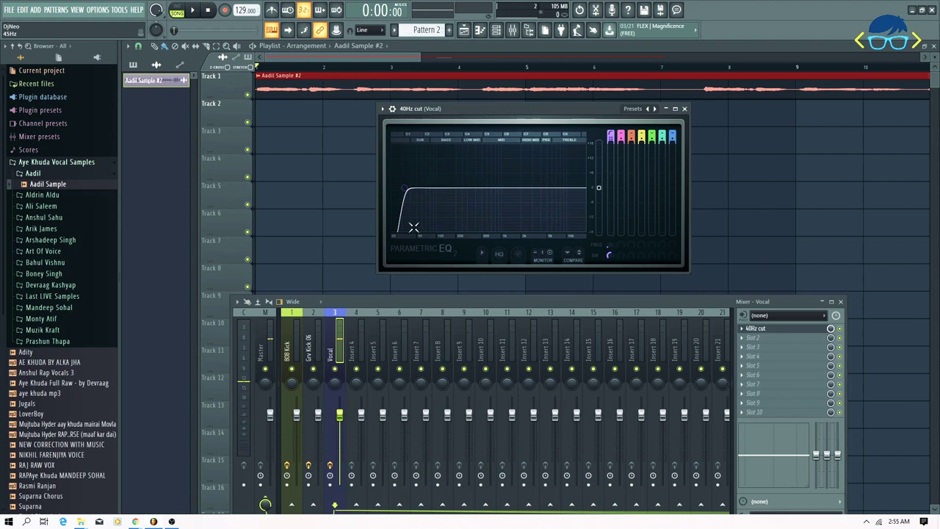
Step: Raise the Vocal equalizer's band 1 high-pass cutoff to between 100 and 200 Hz and listen to the vocal
drag(405, 189, 448, 189)
key(space)
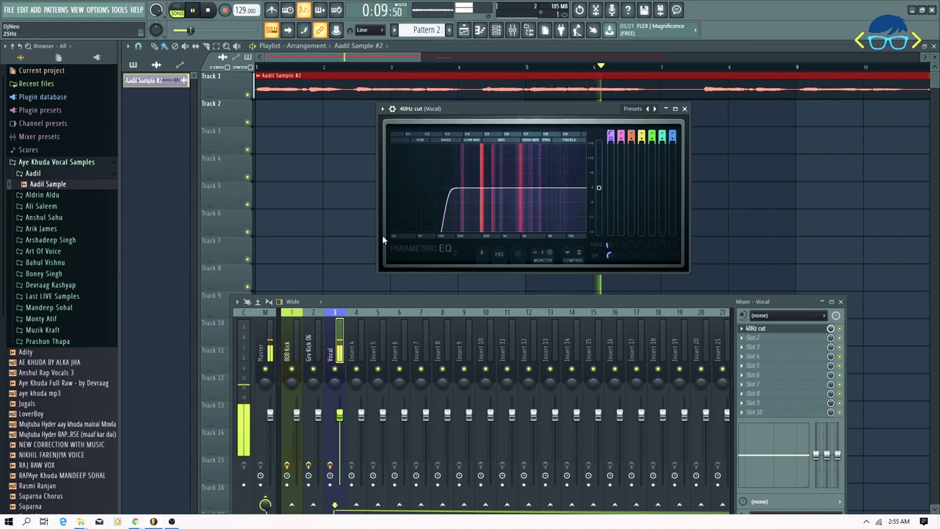
key(space)
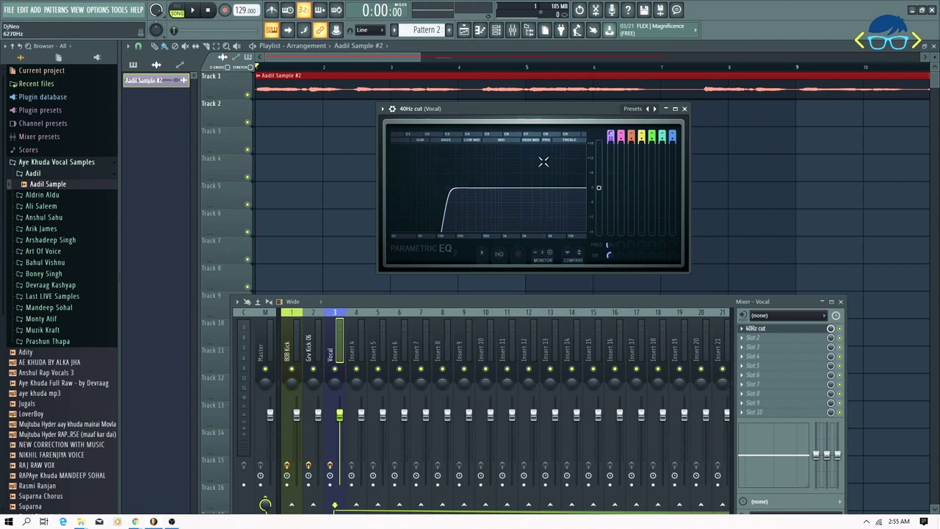
key(space)
key(space)
Step: Set band 7 of the Vocal equalizer to low pass with a Gentle 8 slope and a 20000 Hz cutoff
drag(674, 135, 654, 188)
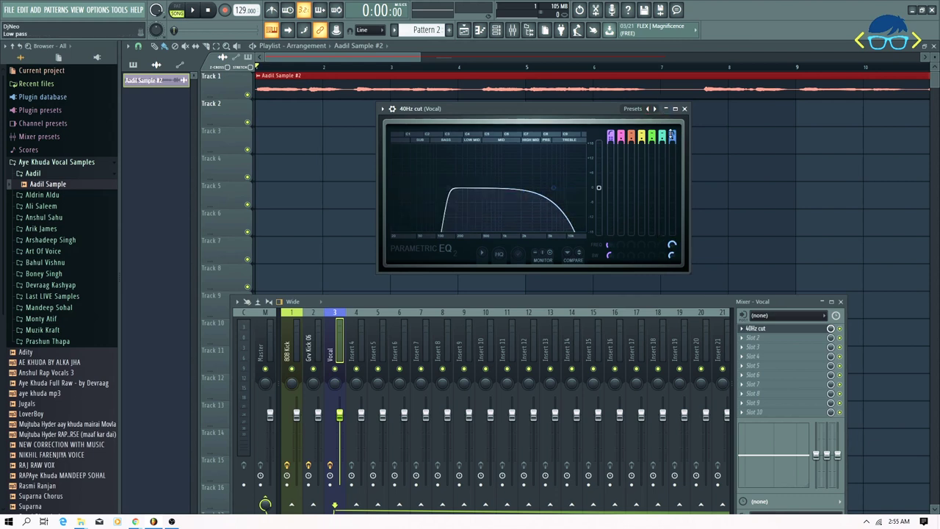
drag(673, 141, 673, 123)
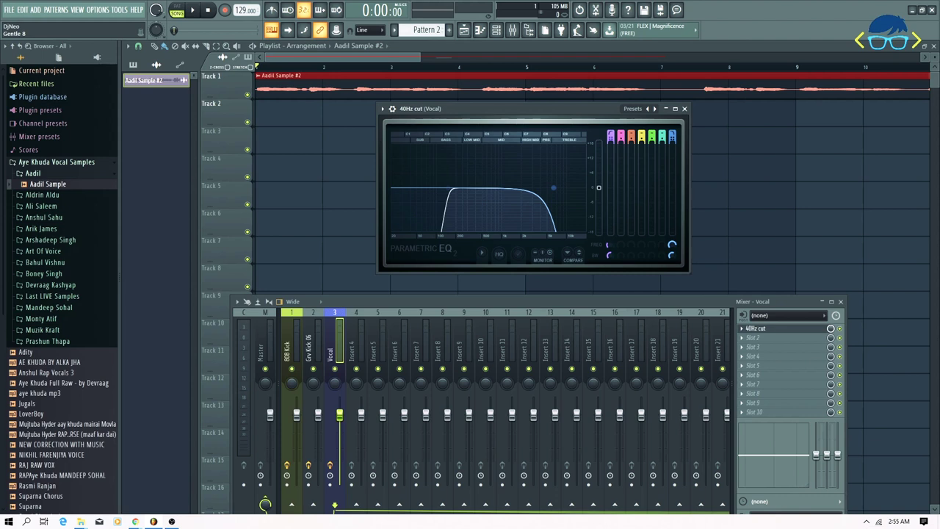
mouse_move(672, 246)
mouse_down()
mouse_move(672, 227)
mouse_move(671, 260)
mouse_move(672, 231)
mouse_up()
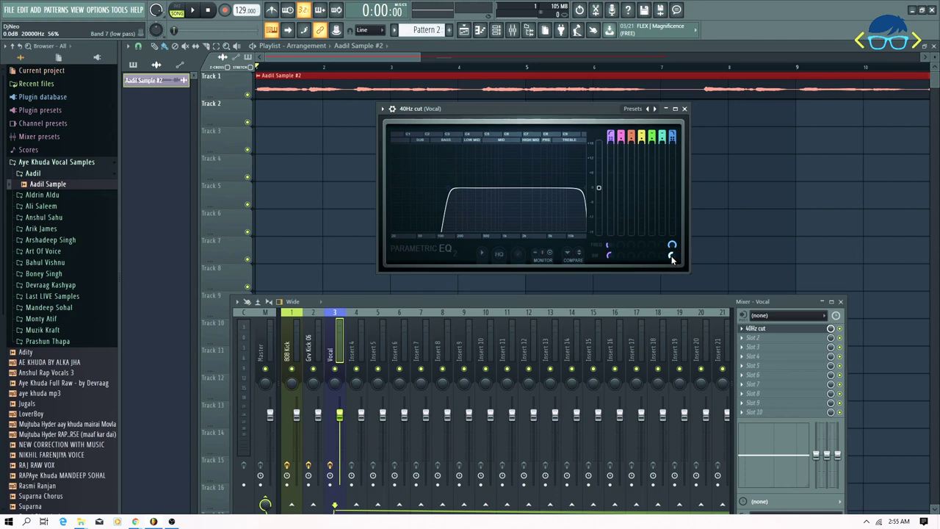
Step: Play the vocal while lowering band 7's low-pass cutoff to between 5 and 10 kHz
key(space)
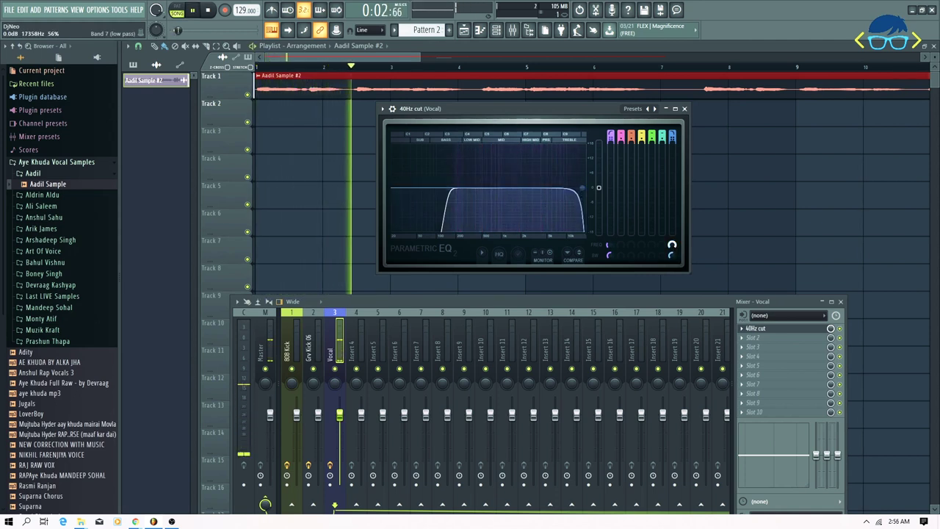
drag(672, 244, 672, 270)
key(space)
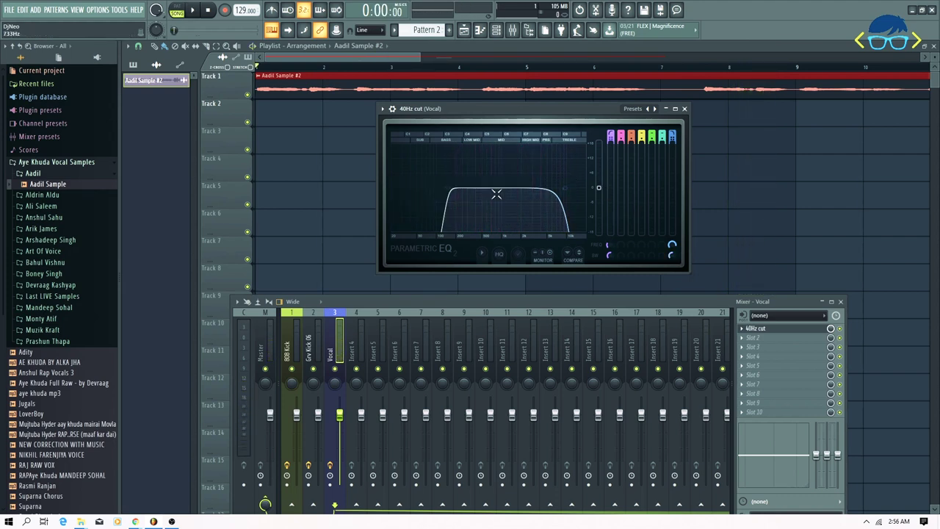
Step: Raise the Vocal equalizer's main level slightly and play the vocal through the combined high-pass and low-pass curve
drag(599, 188, 598, 186)
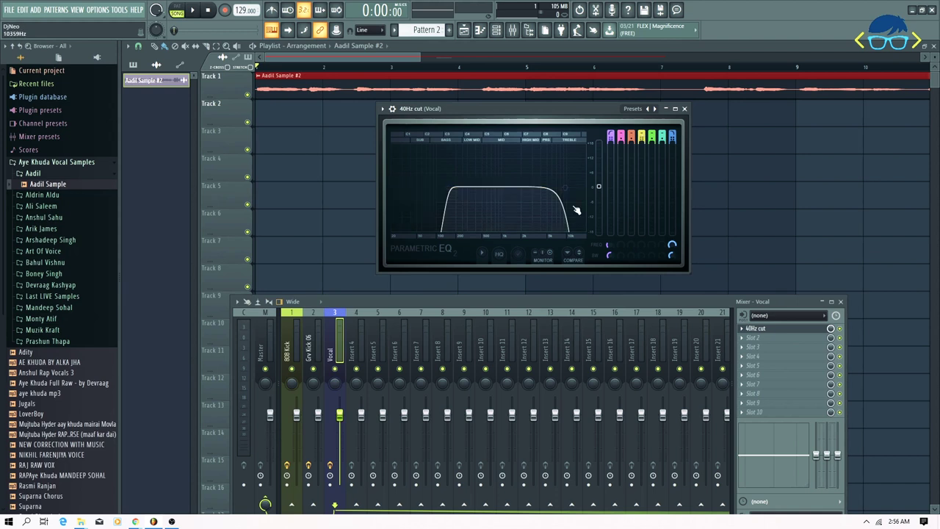
key(space)
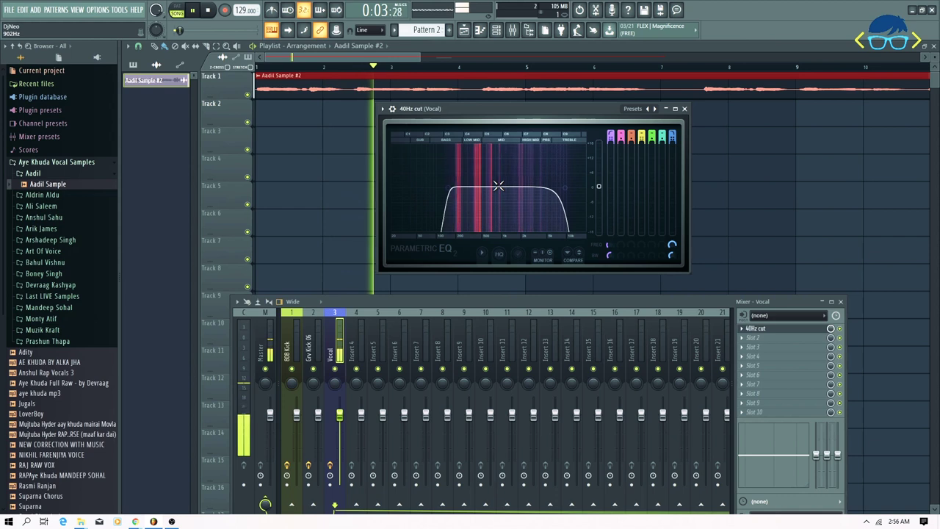
key(space)
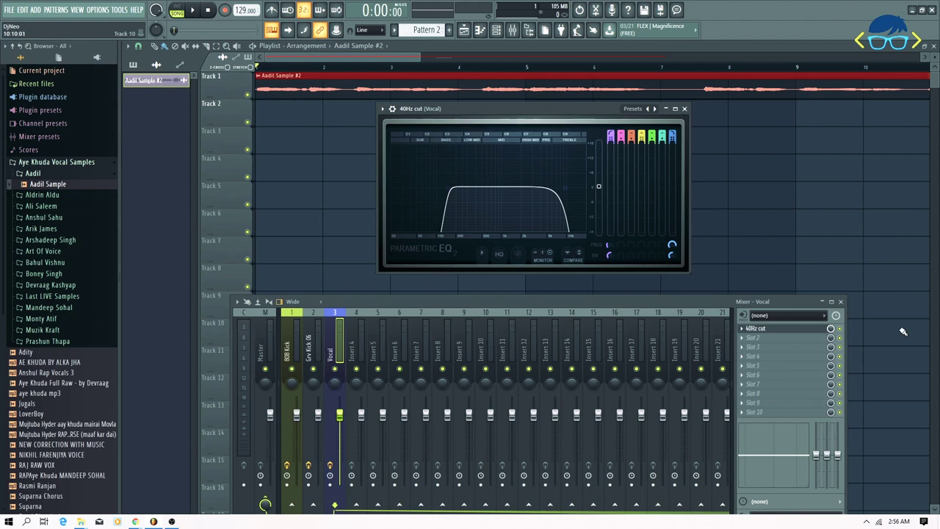
Step: Close the mixer and enlarge the Vocal equalizer window so its filter curve fills most of the playlist area
click(840, 302)
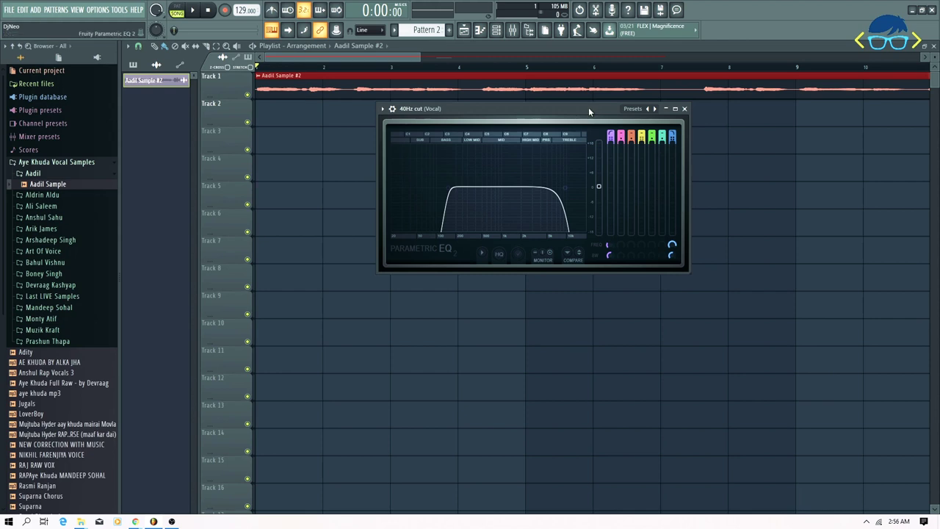
drag(589, 108, 534, 139)
drag(634, 249, 896, 260)
drag(654, 308, 613, 454)
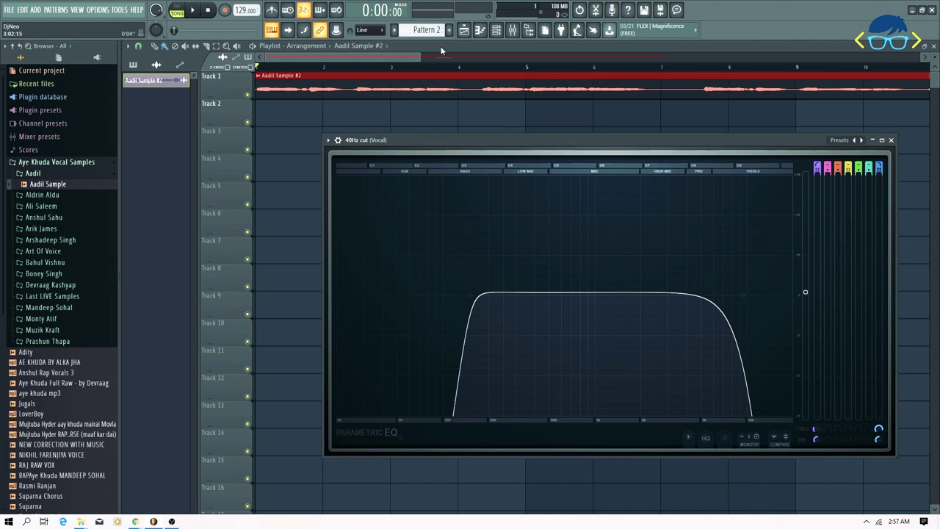
Step: Show the channel rack and mixer, open the Grv Kick 06 track's Fruity Parametric EQ 2, and place the mixer below it
click(497, 30)
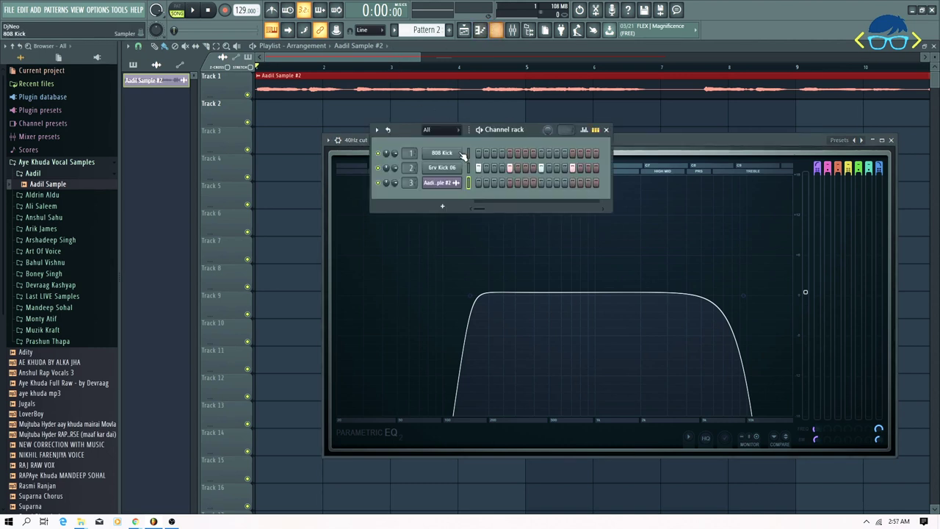
click(512, 30)
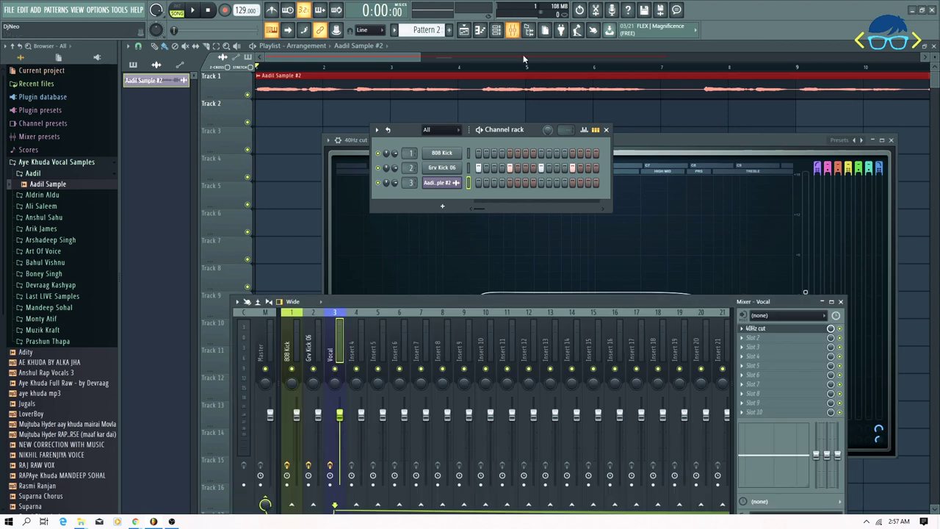
drag(599, 307, 603, 195)
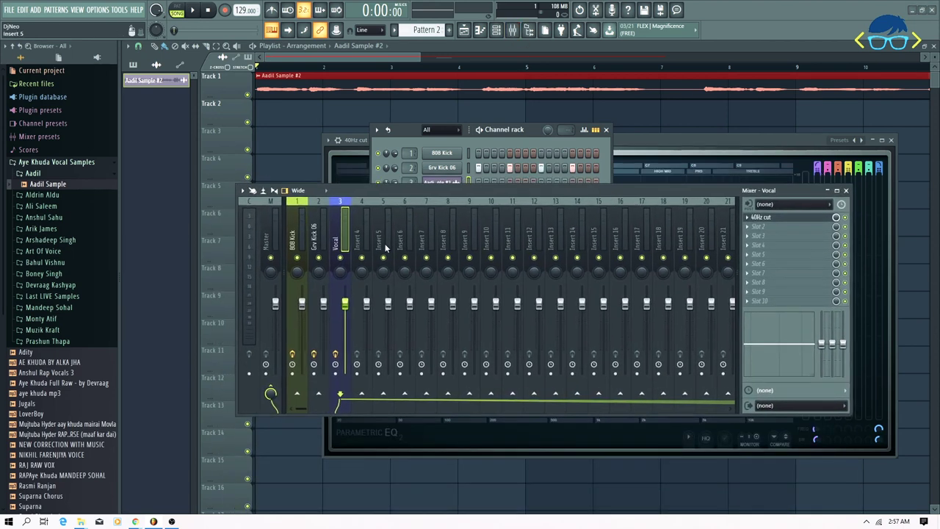
click(320, 245)
click(776, 216)
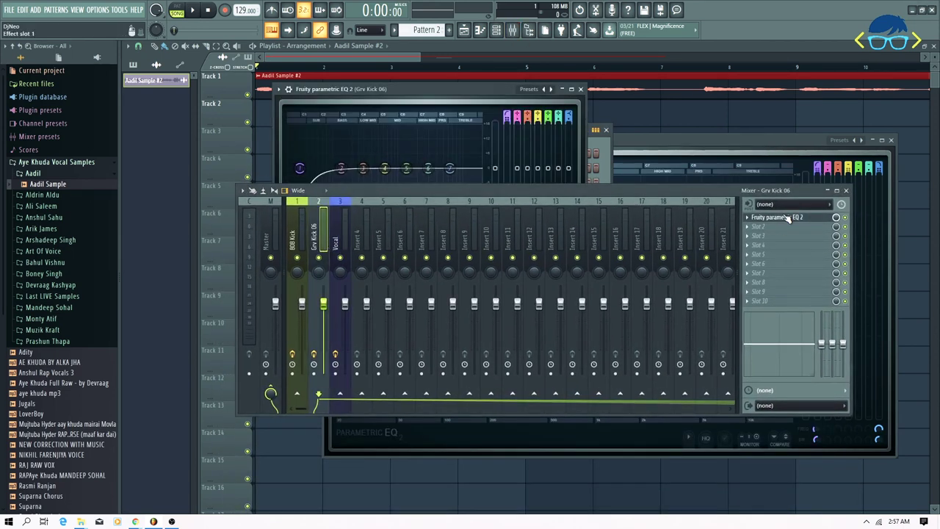
drag(503, 191, 540, 263)
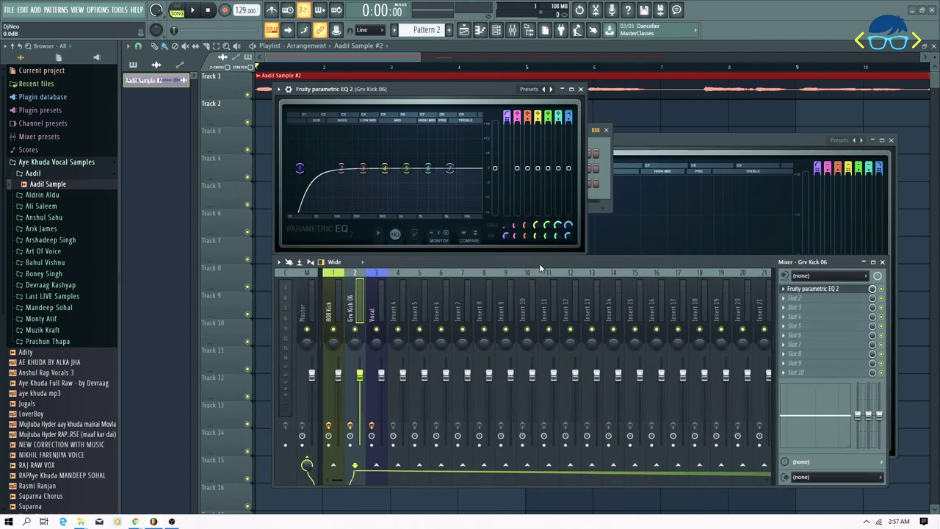